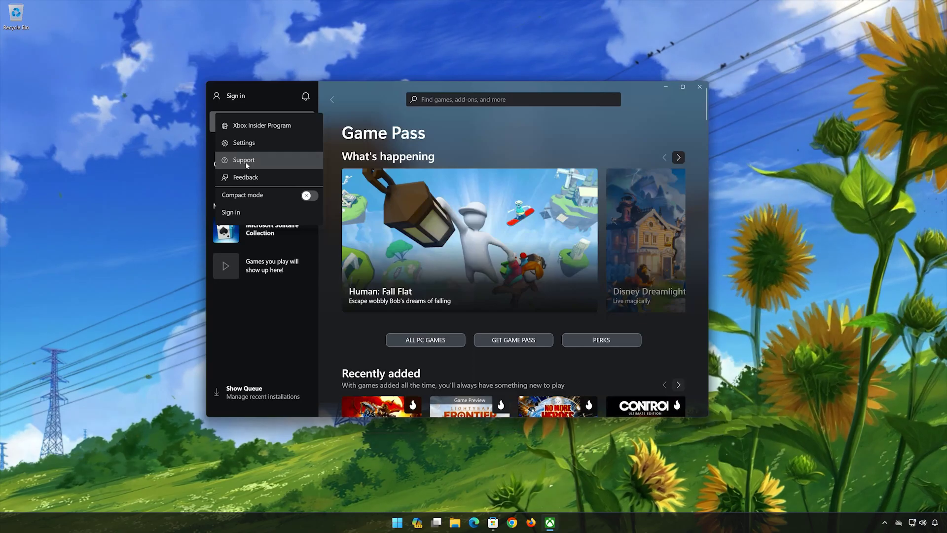
# Start the Gaming Services Repair Tool from Xbox Support and allow Xbox to make changes to the device.
pyautogui.click(246, 164)
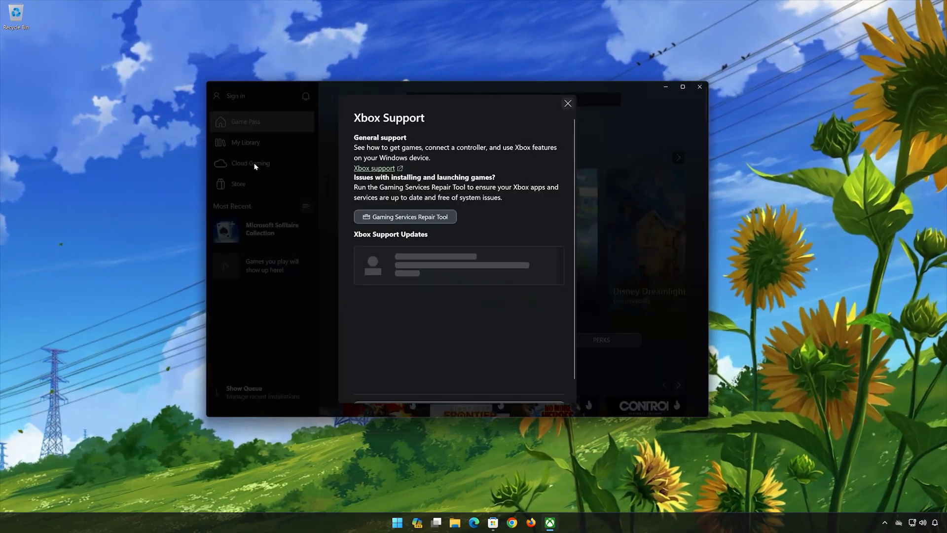
pyautogui.click(410, 216)
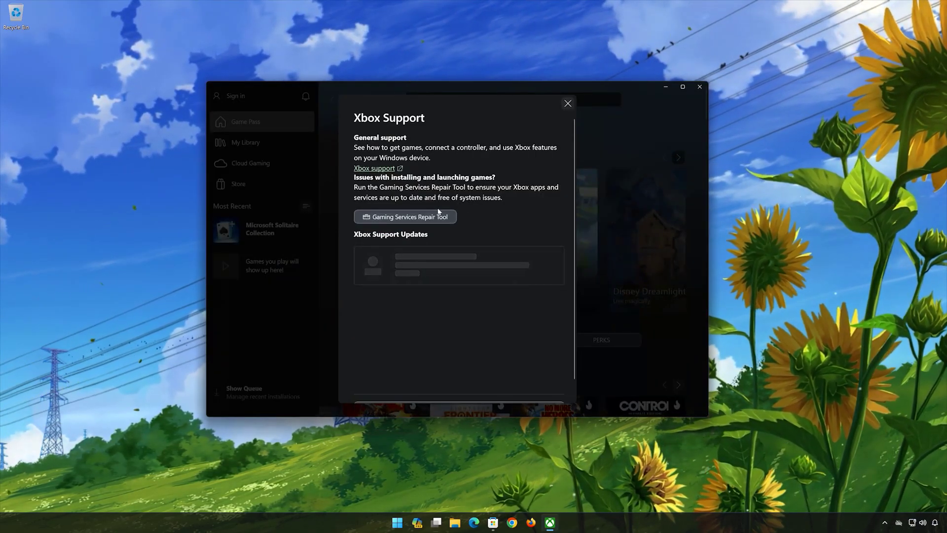
pyautogui.click(422, 220)
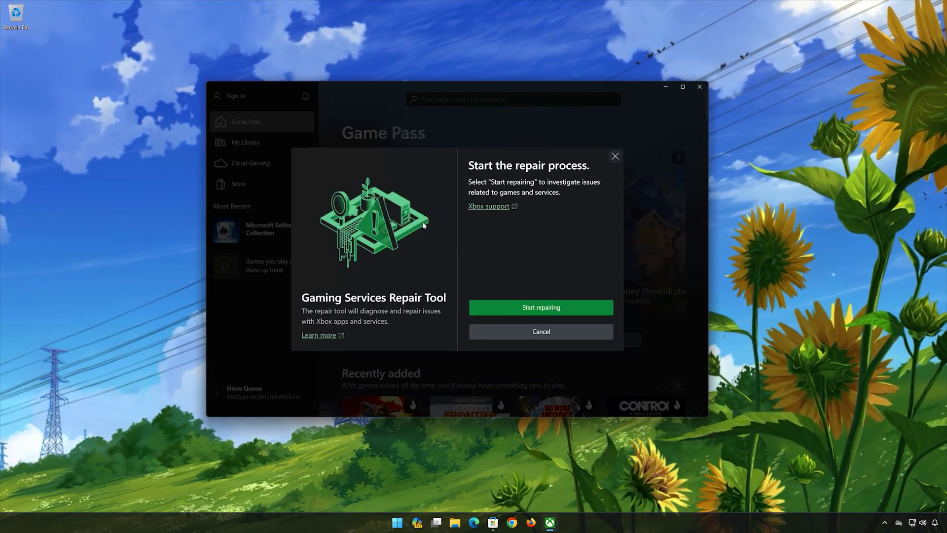
pyautogui.click(536, 308)
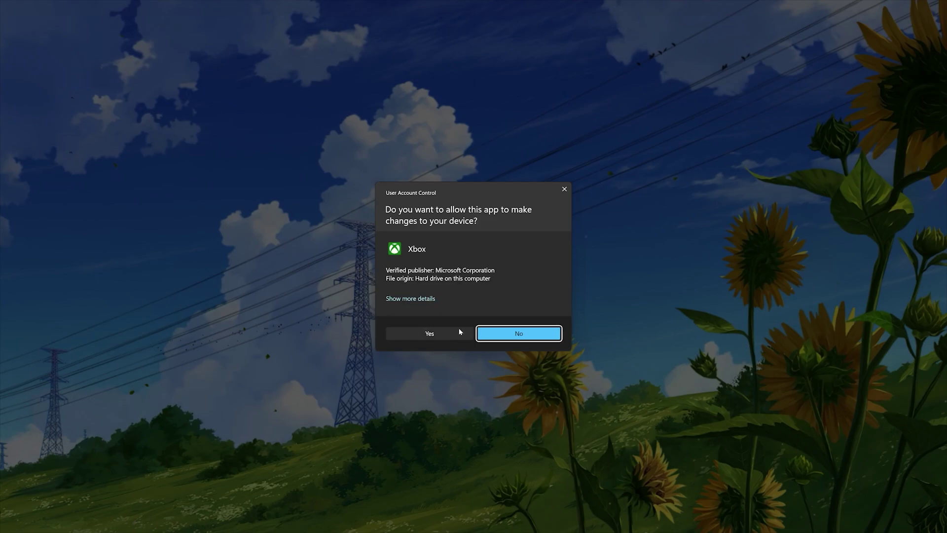
pyautogui.click(422, 335)
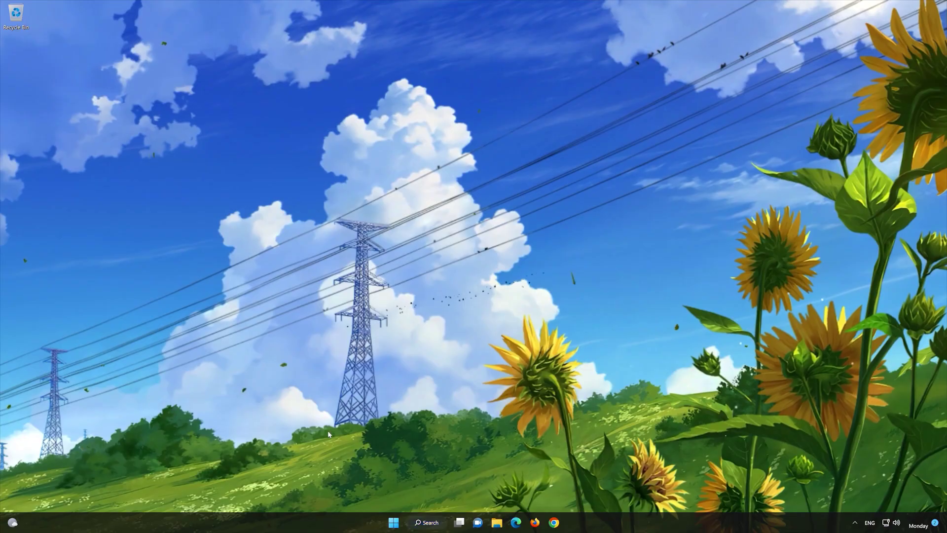
# Search Windows for wsreset and run the command to reset the Microsoft Store cache.
pyautogui.click(399, 522)
pyautogui.write('wsreset')
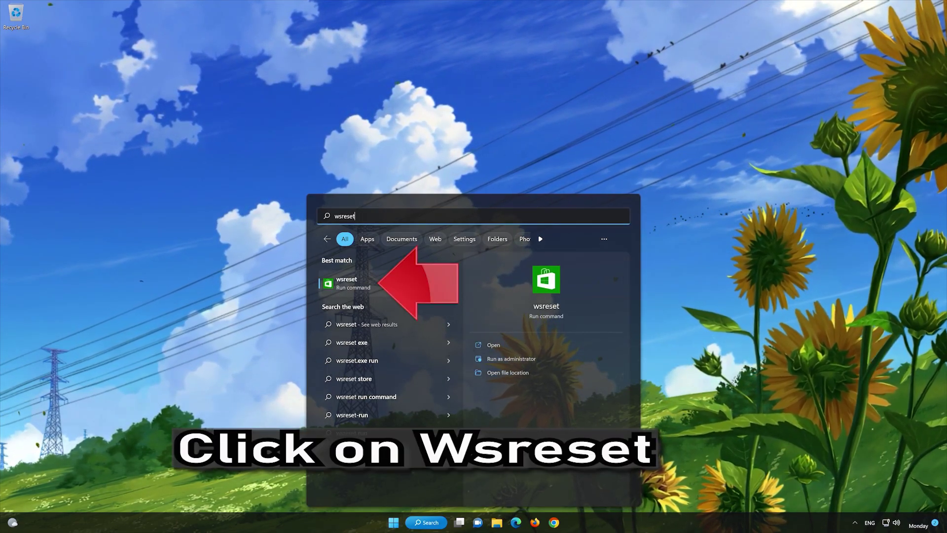
pyautogui.click(401, 284)
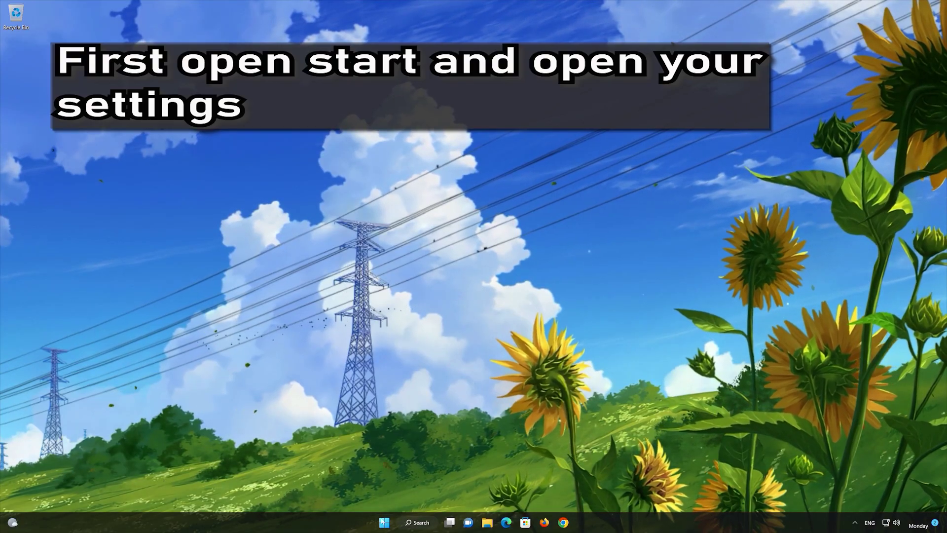
# Open the Apps & features page in Windows Settings.
pyautogui.click(383, 521)
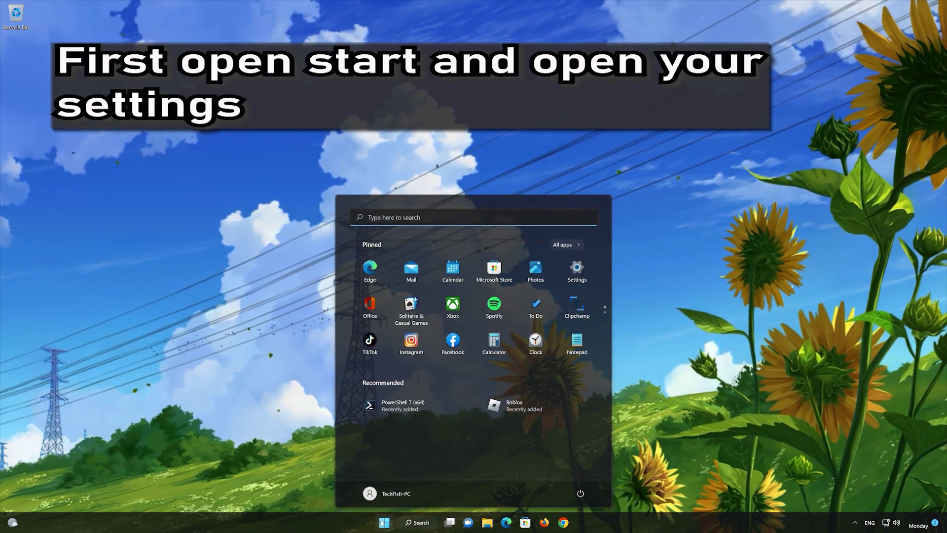
pyautogui.click(582, 267)
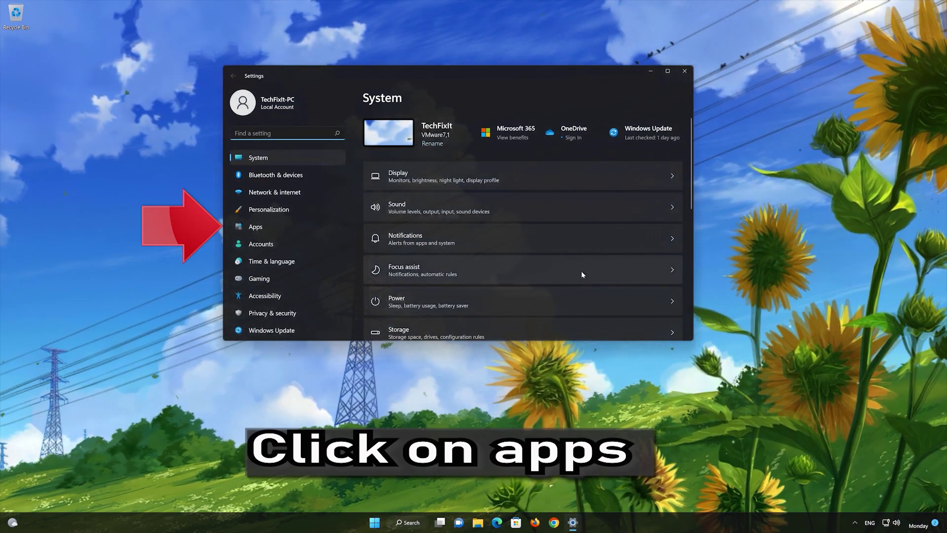
pyautogui.click(291, 225)
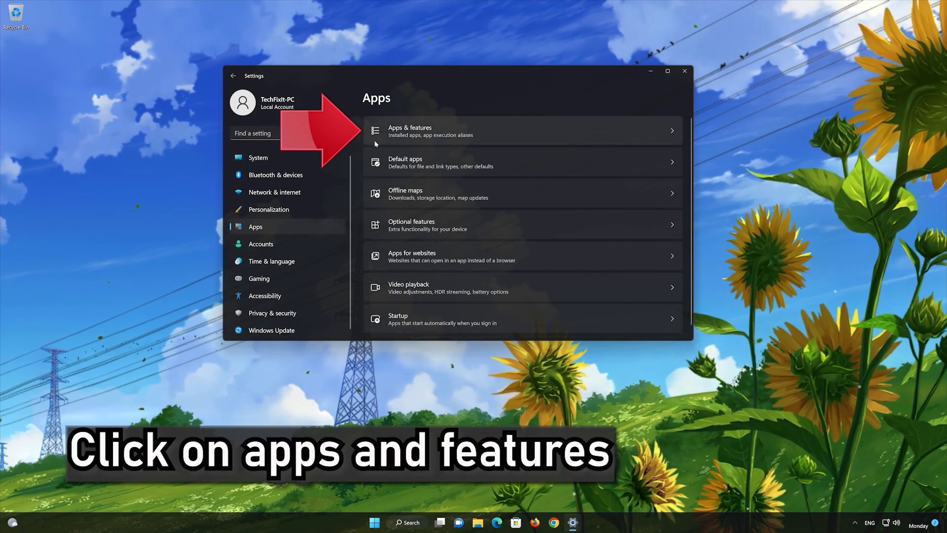
pyautogui.click(479, 125)
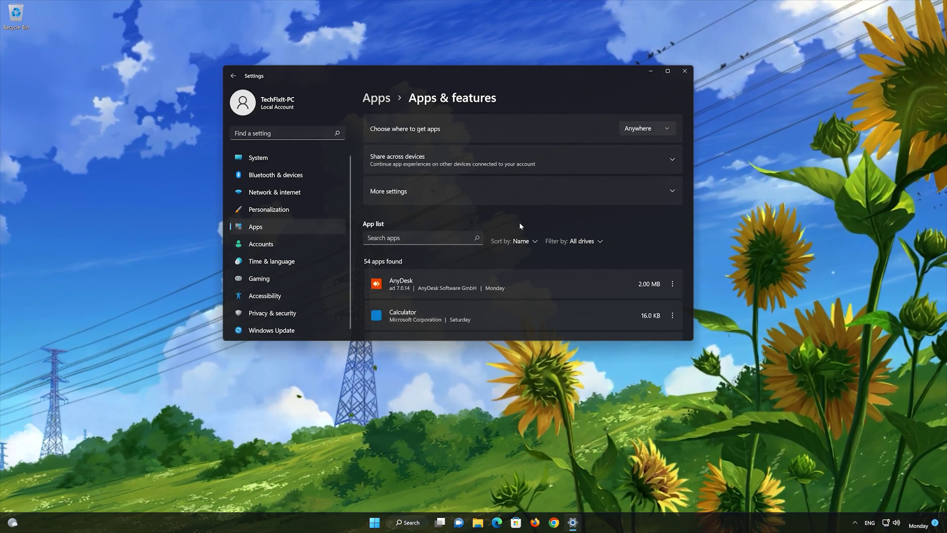
# Find Microsoft Store in the installed app list and open its advanced options.
pyautogui.scroll(-5, 525, 232)
pyautogui.scroll(-4, 523, 235)
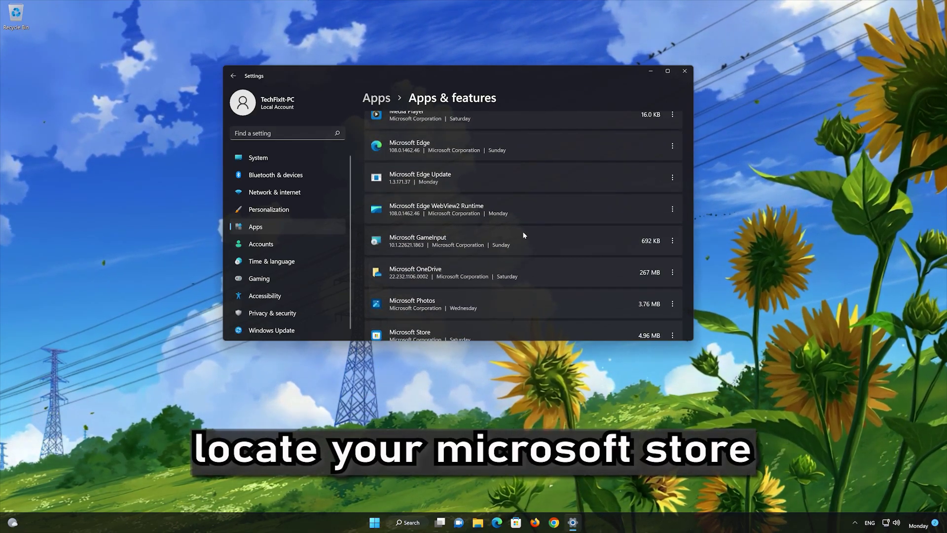
pyautogui.scroll(-1, 524, 235)
pyautogui.scroll(-1, 524, 235)
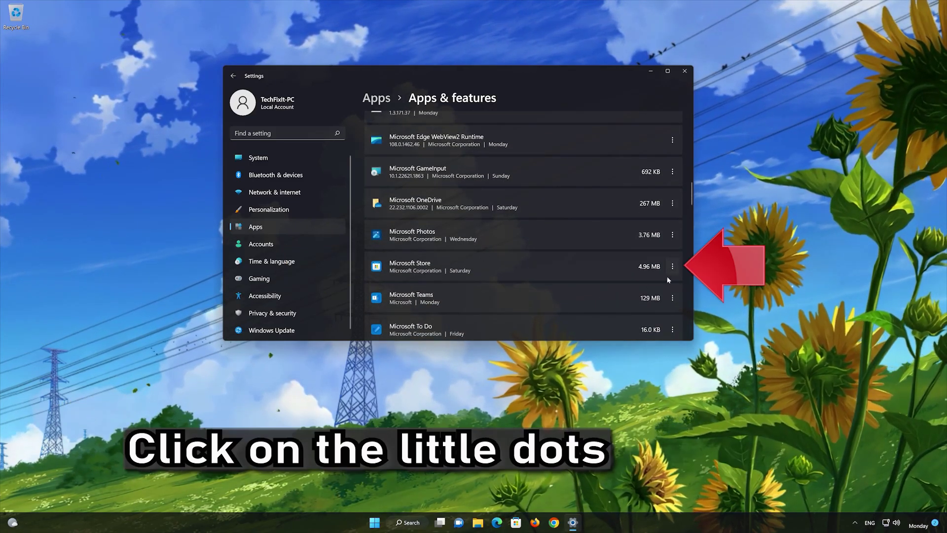
pyautogui.click(672, 266)
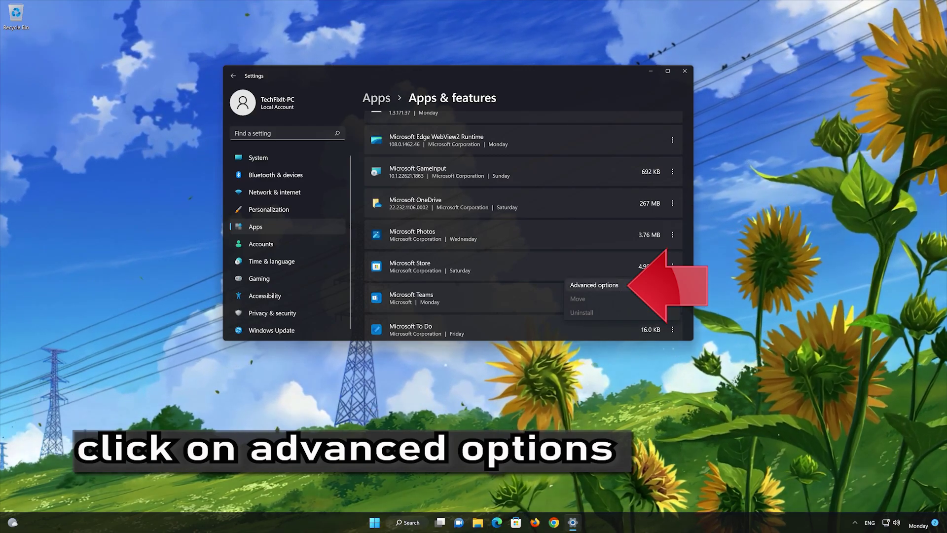
pyautogui.click(630, 281)
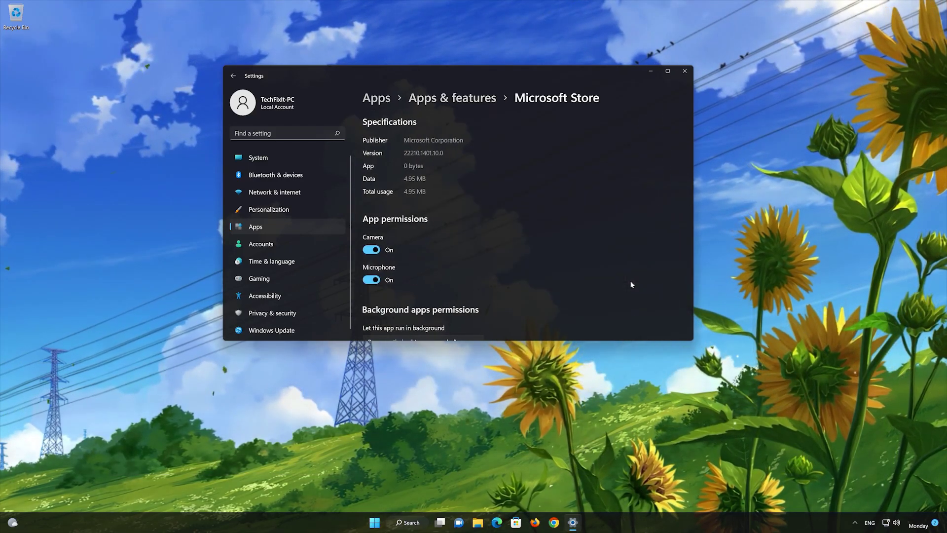
# Repair the Microsoft Store app, and reset it, confirming the deletion of its data.
pyautogui.scroll(-10, 616, 279)
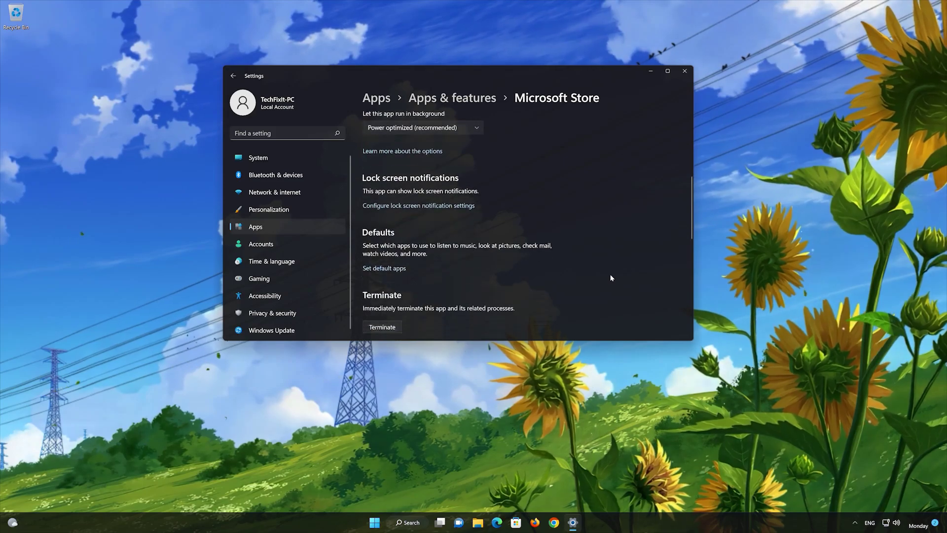
pyautogui.scroll(-3, 610, 276)
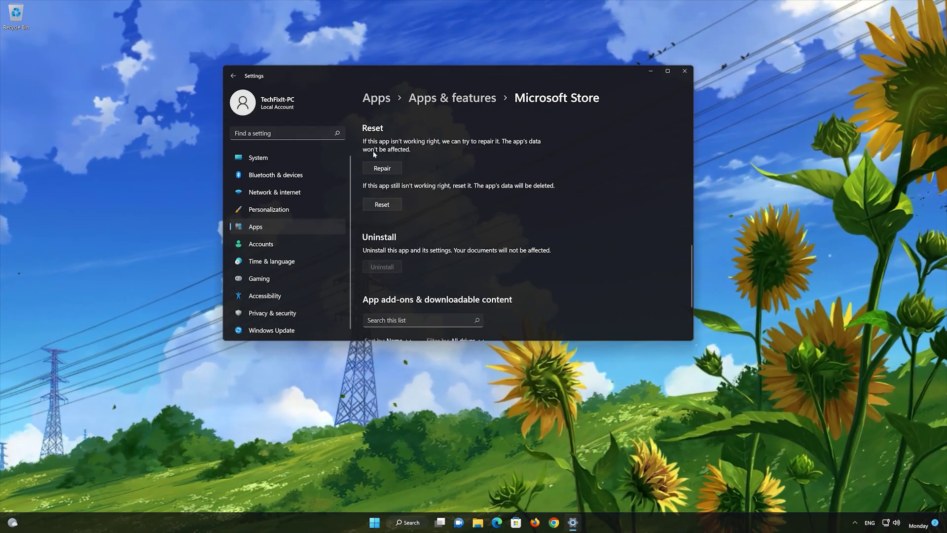
pyautogui.click(393, 169)
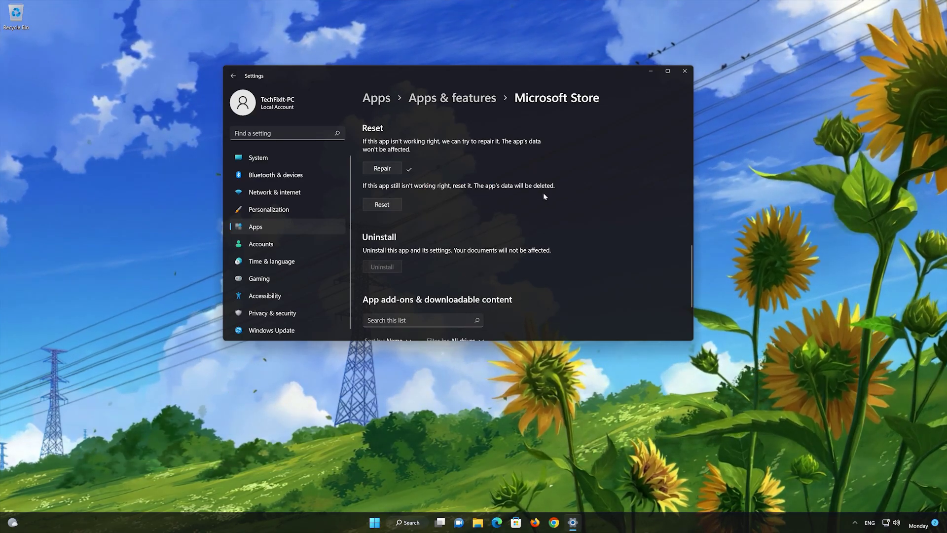
pyautogui.click(378, 205)
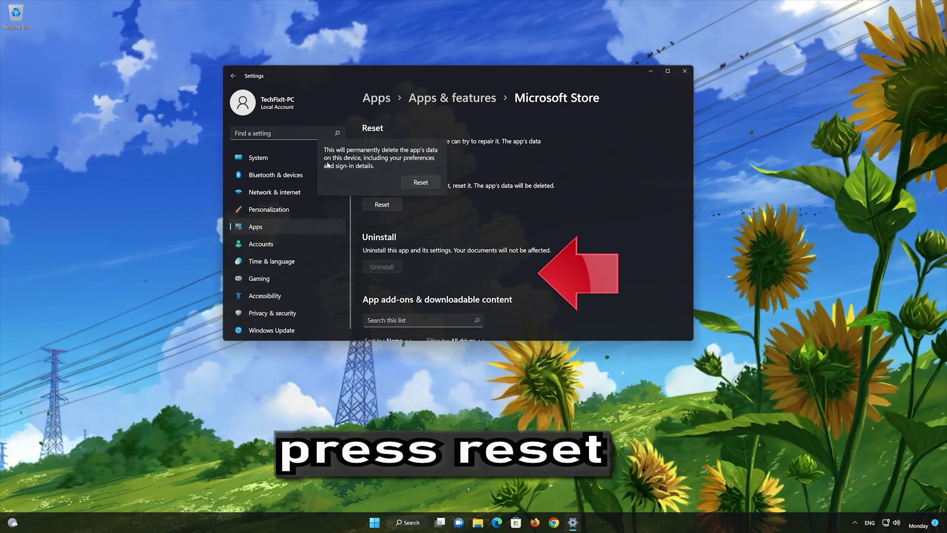
pyautogui.click(419, 184)
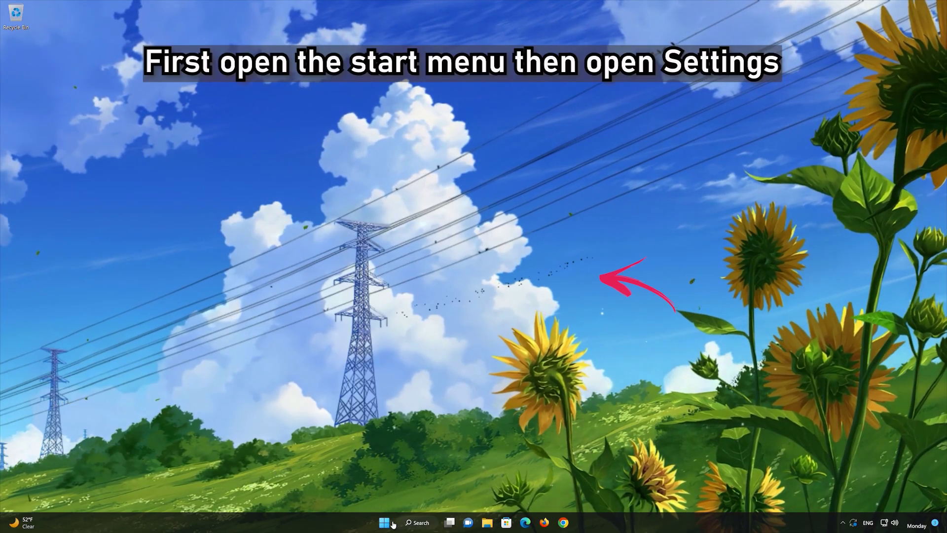
# Open Windows Settings again and go to the Apps & features page.
pyautogui.click(384, 524)
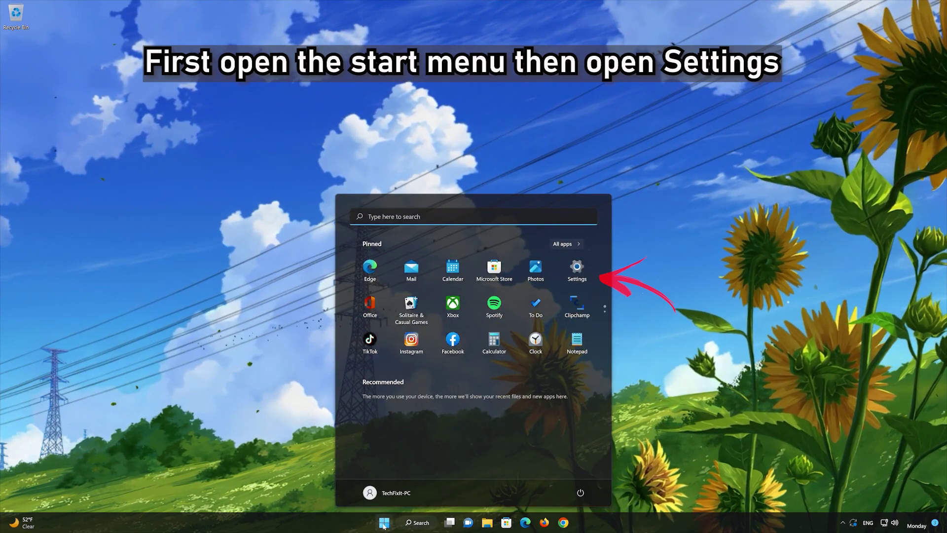
pyautogui.click(577, 270)
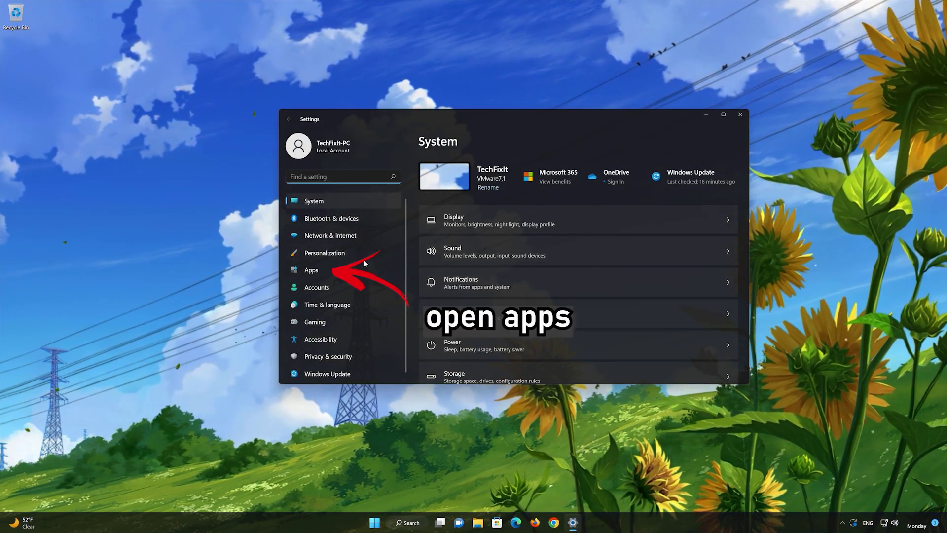
pyautogui.click(311, 270)
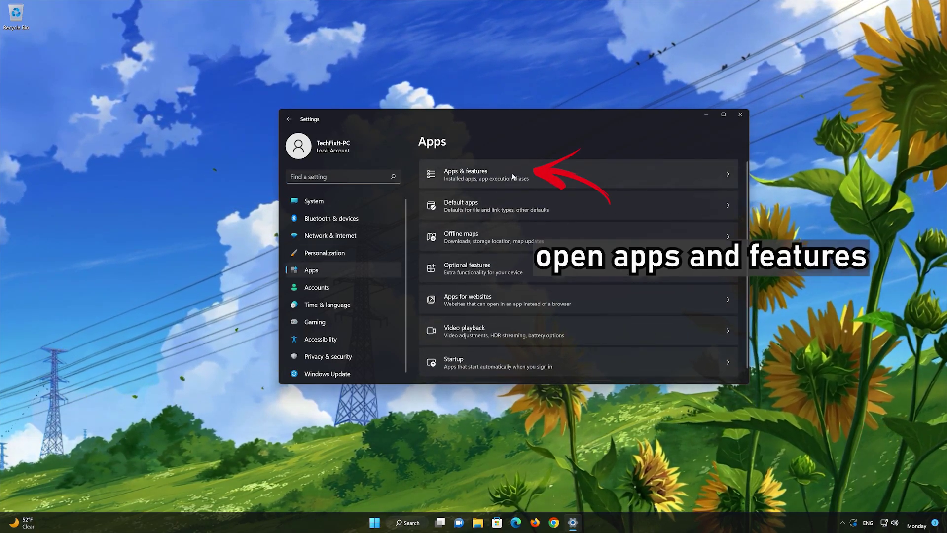
pyautogui.click(507, 180)
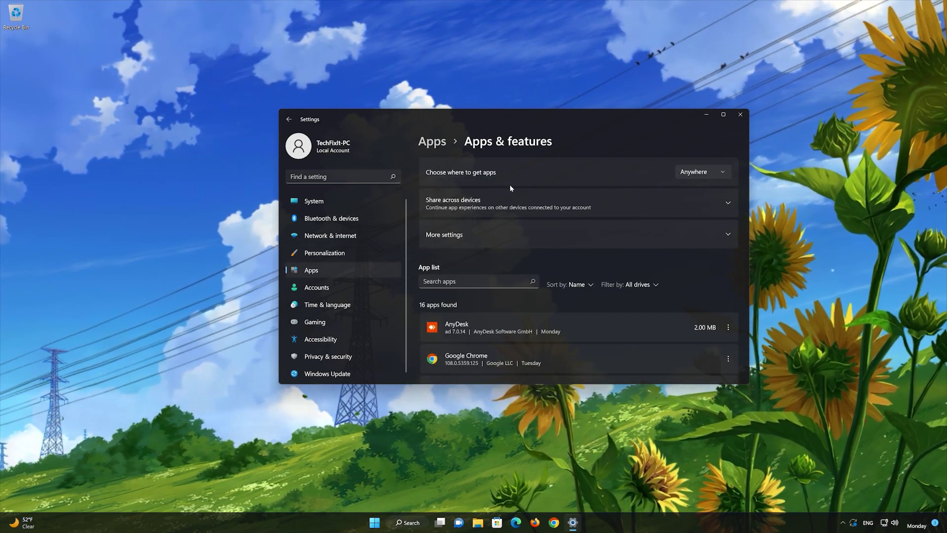
# Find Xbox in the installed app list and open its advanced options.
pyautogui.scroll(-10, 592, 290)
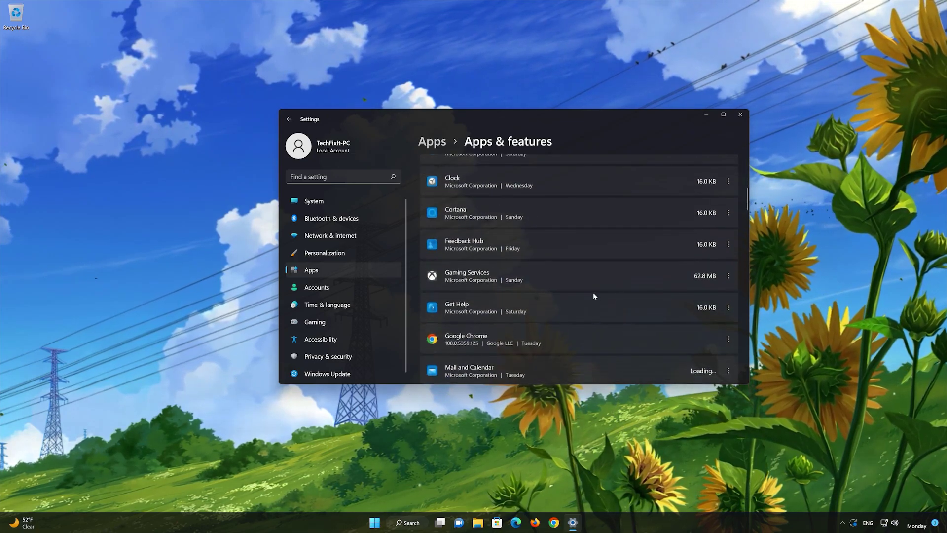
pyautogui.scroll(-15, 592, 294)
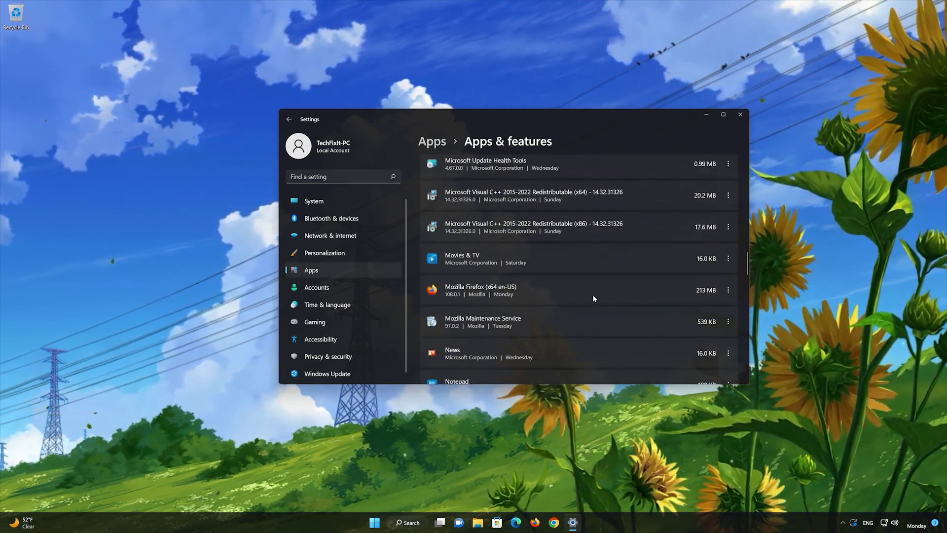
pyautogui.scroll(-15, 594, 298)
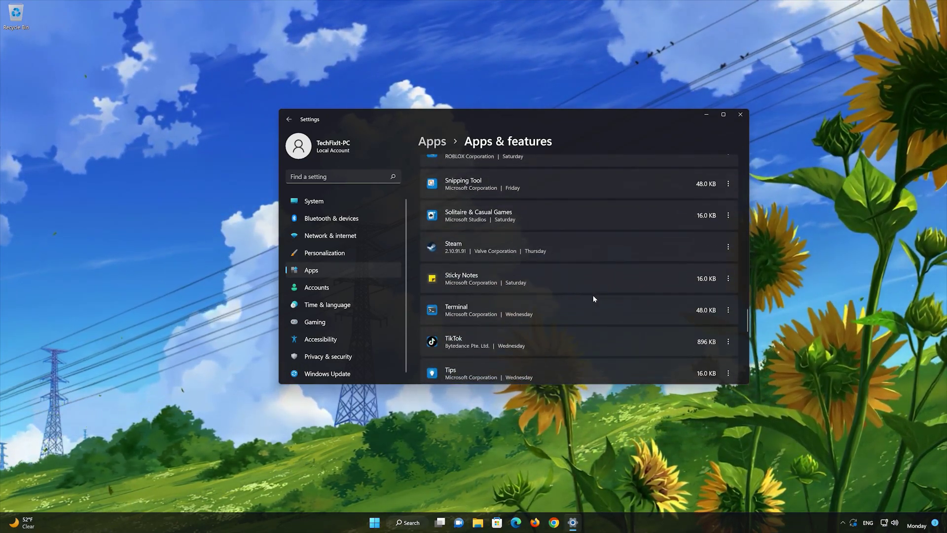
pyautogui.scroll(-5, 593, 299)
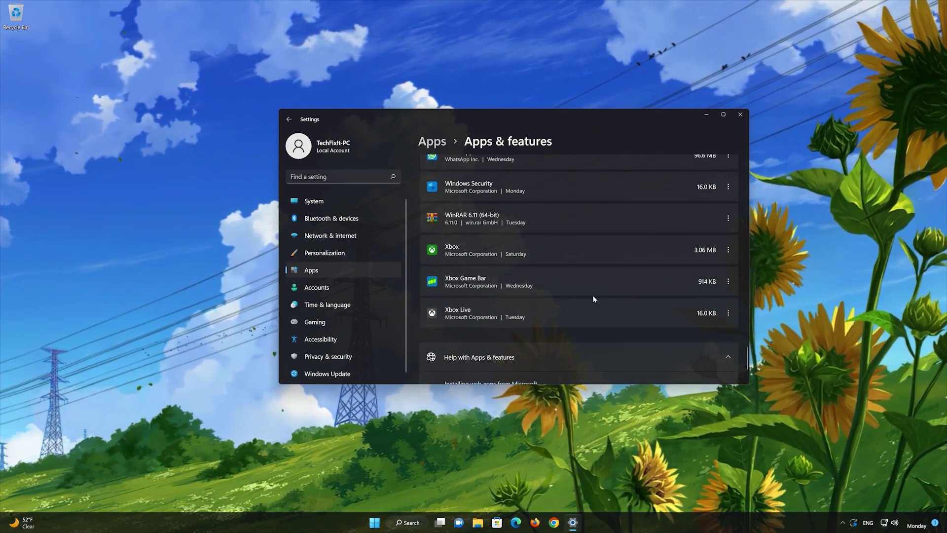
pyautogui.scroll(1, 514, 281)
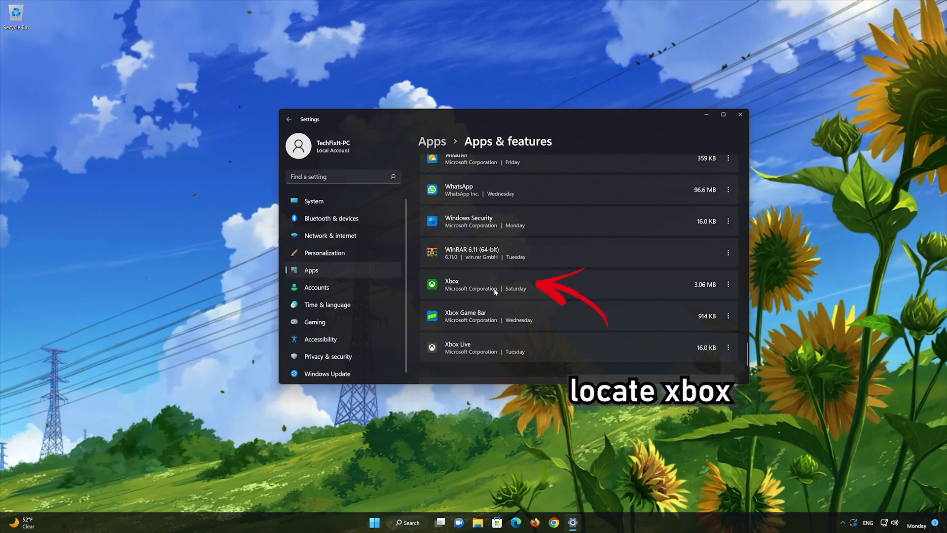
pyautogui.click(728, 284)
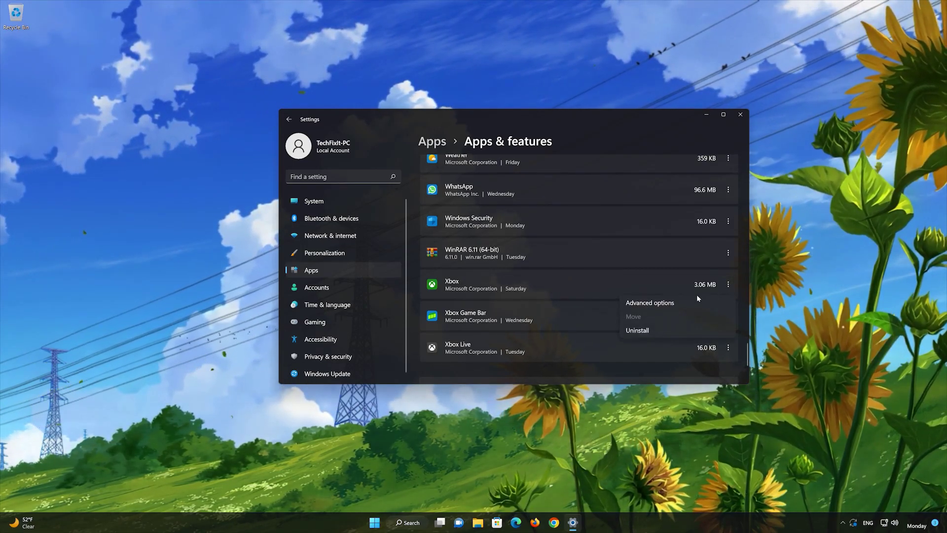
pyautogui.click(650, 303)
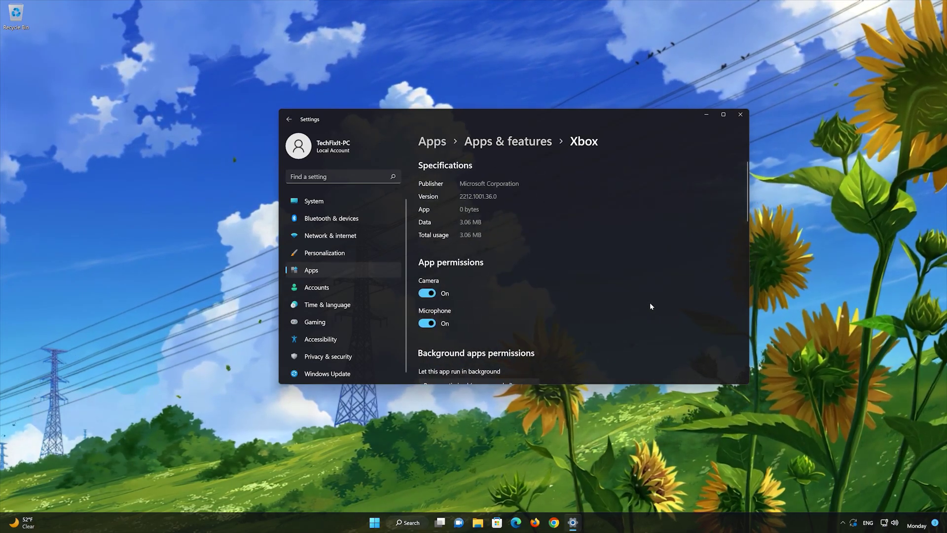
# Repair the Xbox app, and reset it, confirming the deletion of its data.
pyautogui.scroll(-5, 651, 306)
pyautogui.scroll(-4, 650, 304)
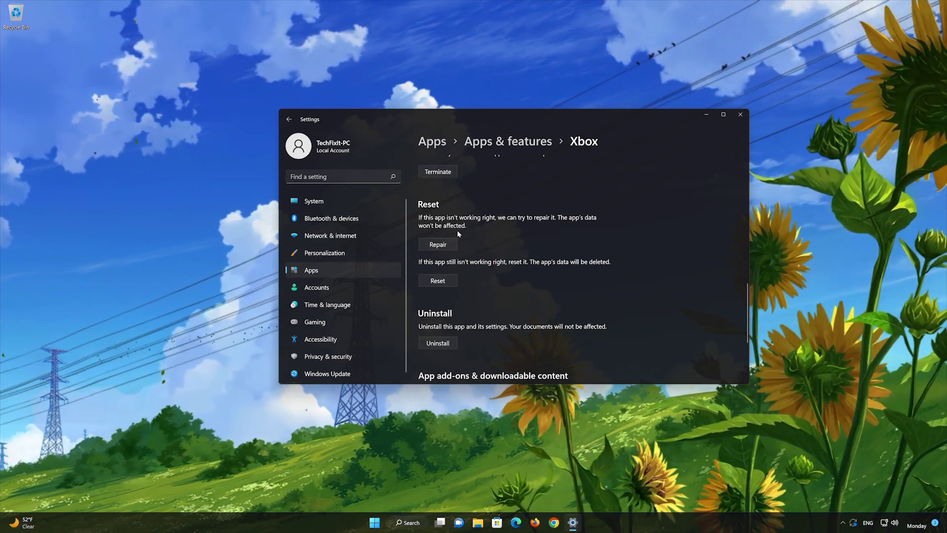
pyautogui.click(436, 247)
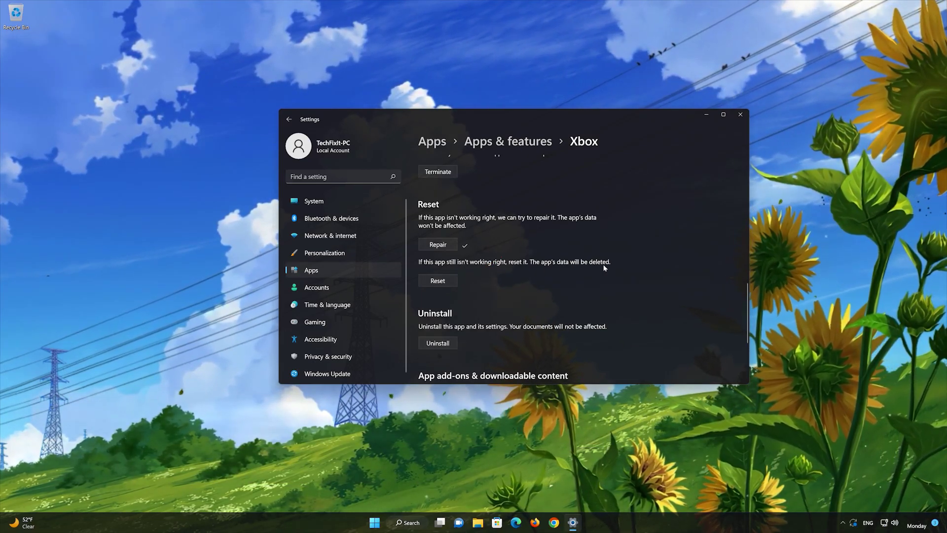
pyautogui.click(440, 281)
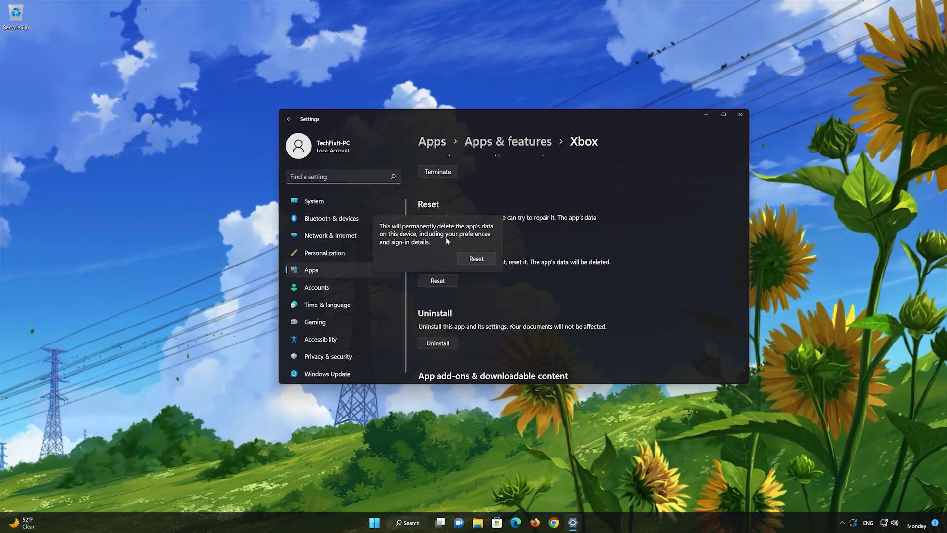
pyautogui.click(476, 258)
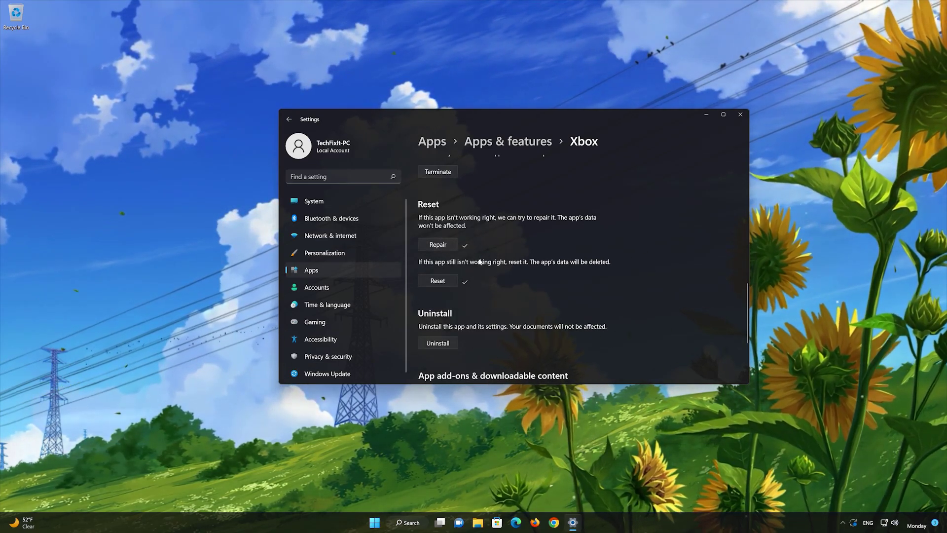
# Uninstall the Xbox app, confirming removal of its related info, and close Settings.
pyautogui.scroll(-2, 478, 282)
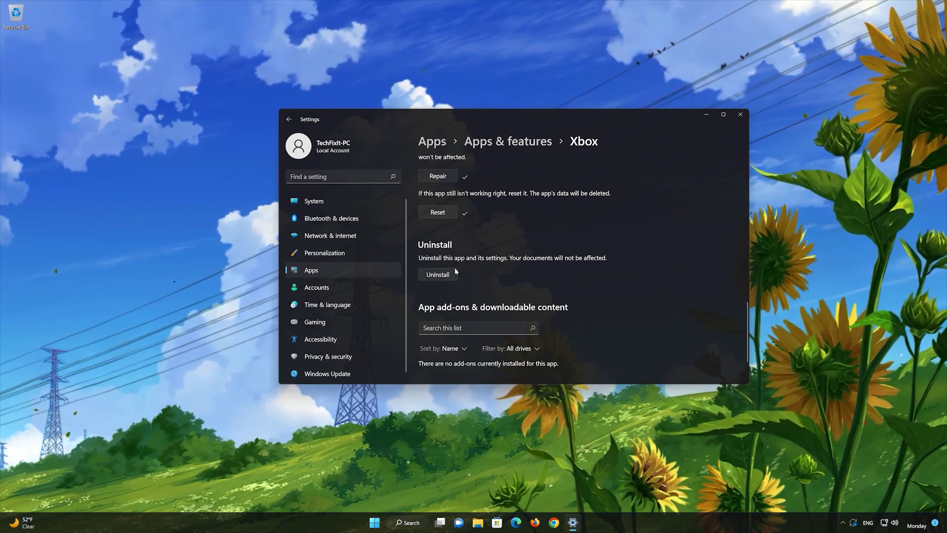
pyautogui.click(439, 275)
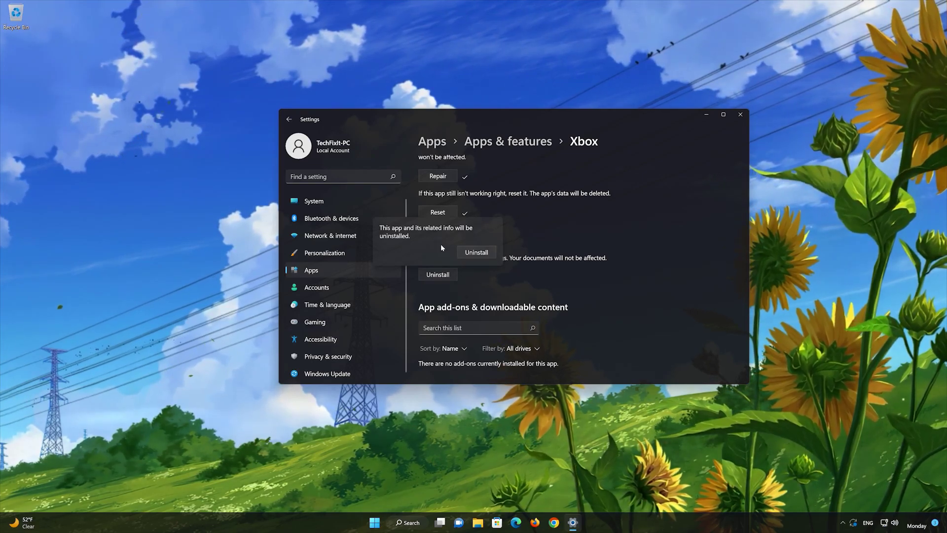
pyautogui.click(482, 255)
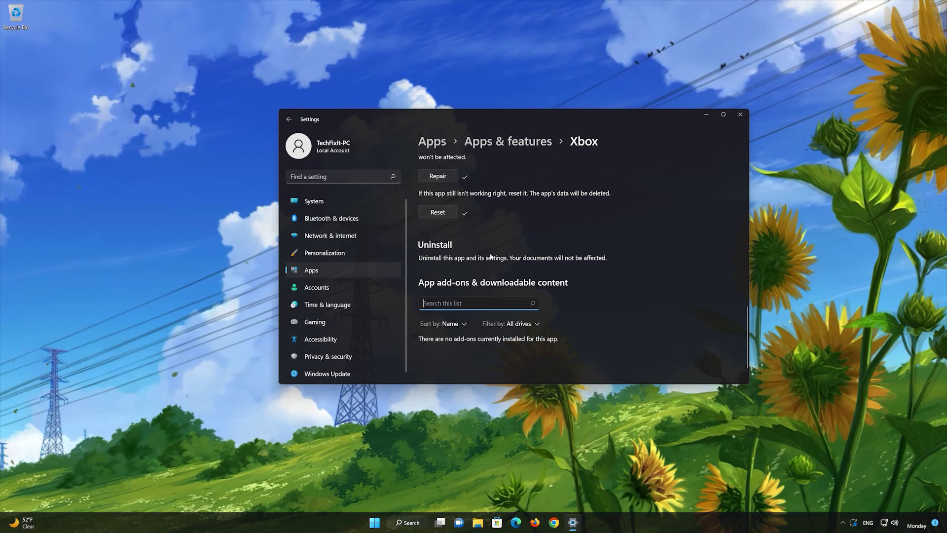
pyautogui.click(740, 114)
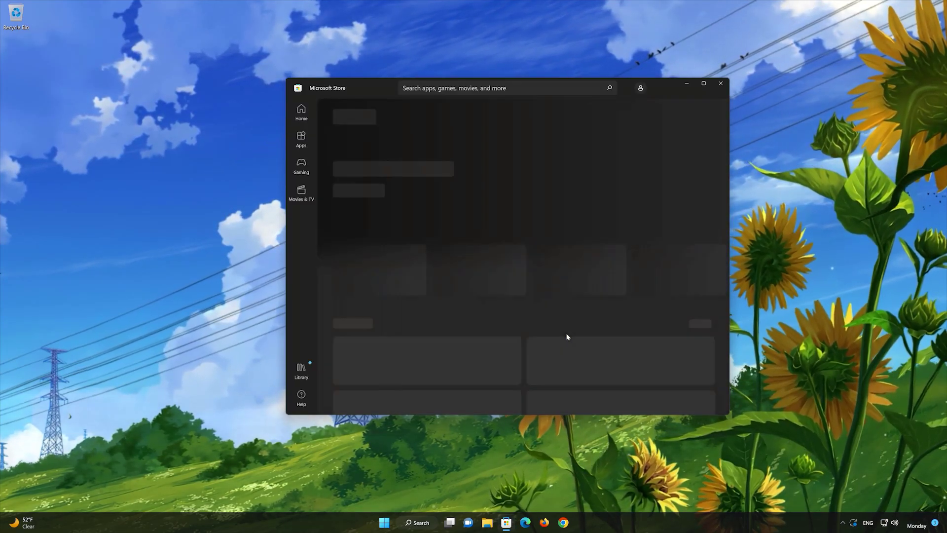
# Search Microsoft Store for "xbox", open the Xbox app's page and install it.
pyautogui.click(513, 88)
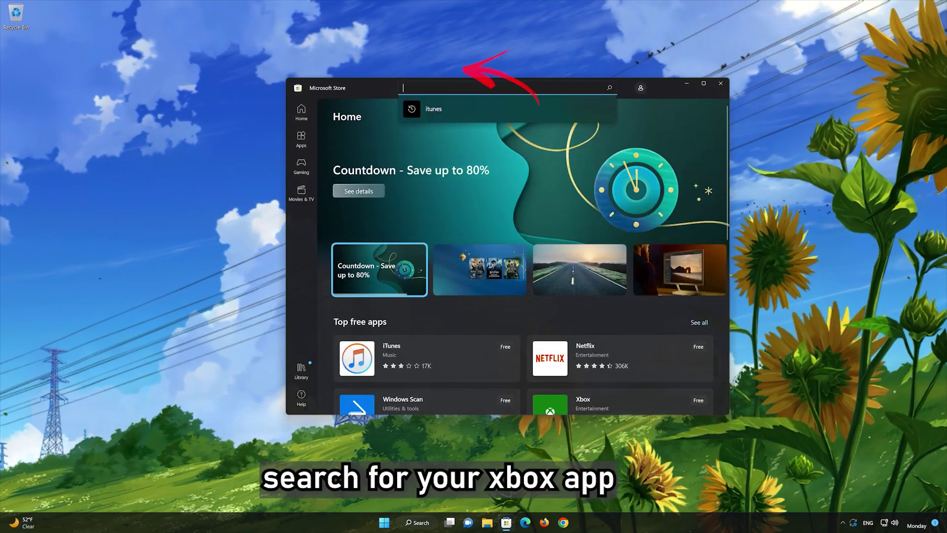
pyautogui.write('xbox')
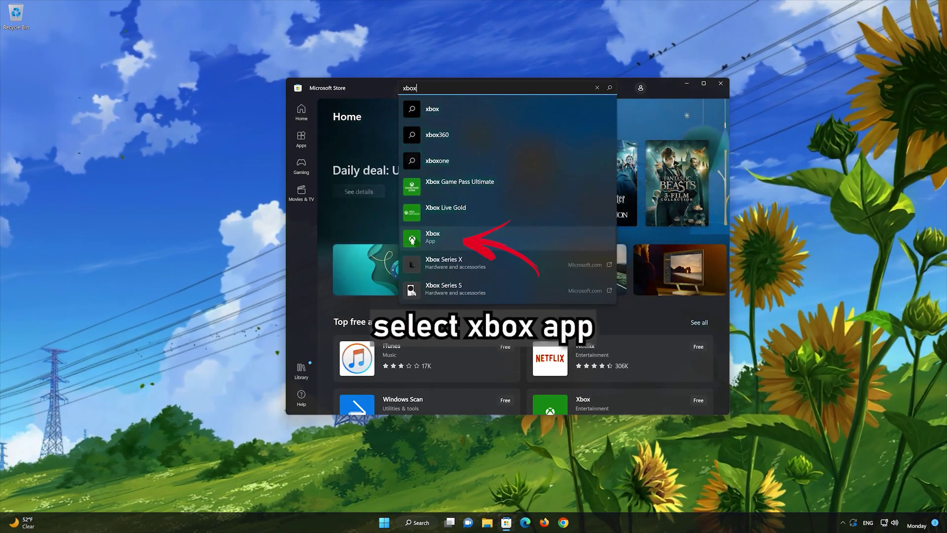
pyautogui.click(448, 238)
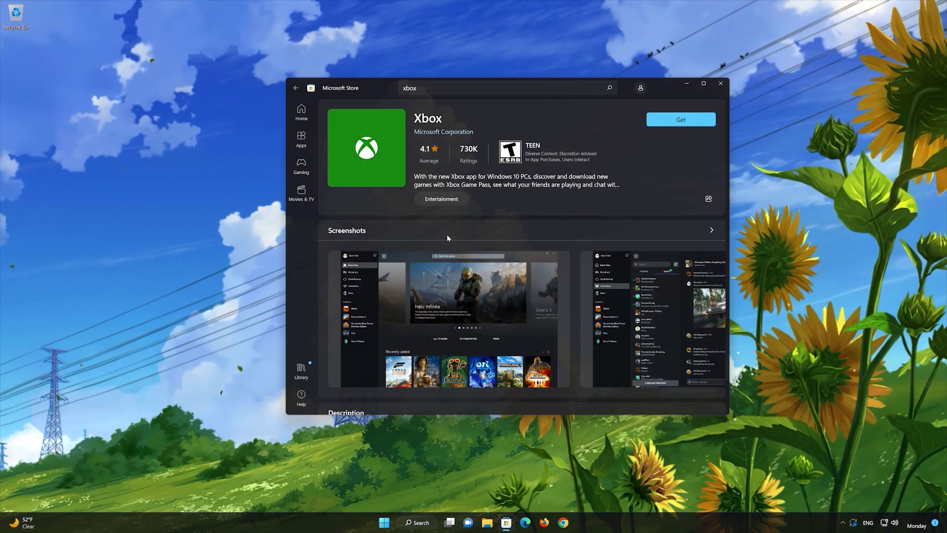
pyautogui.click(675, 124)
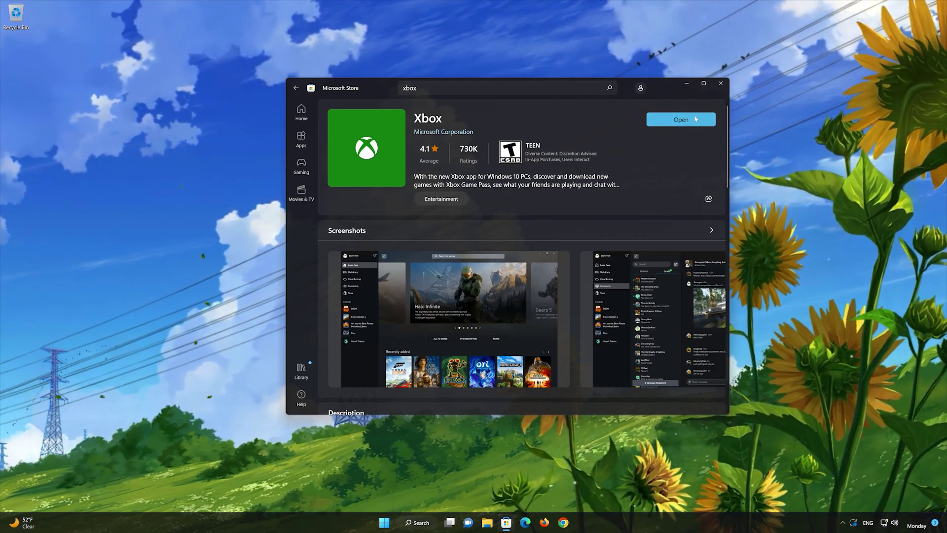
# Launch the installed Xbox app, browse the Game Pass catalog, and close both Xbox and Microsoft Store.
pyautogui.click(694, 117)
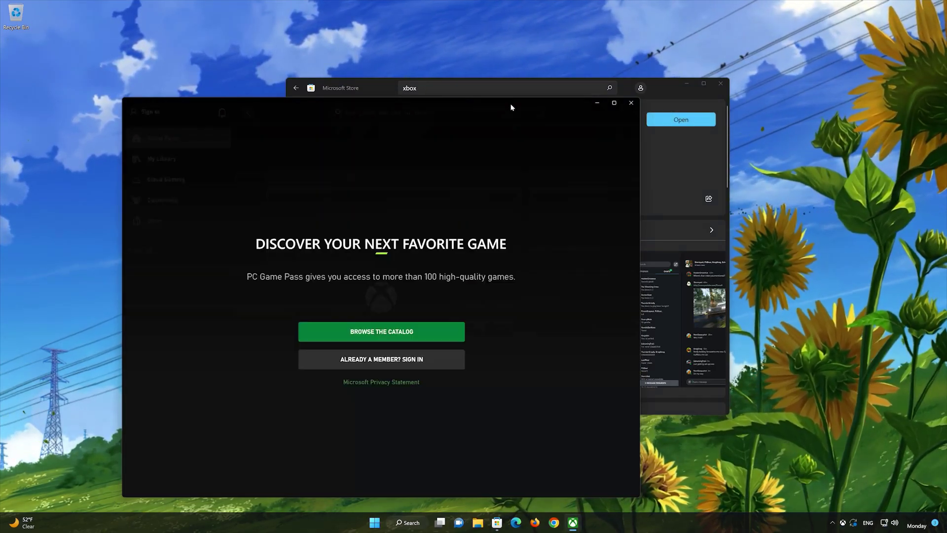
pyautogui.moveTo(511, 107); pyautogui.dragTo(633, 64)
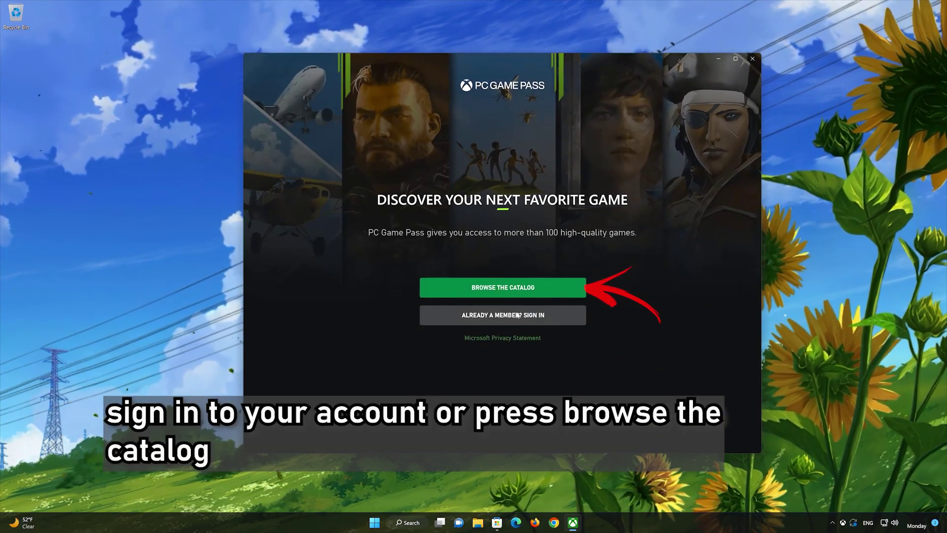
pyautogui.click(523, 287)
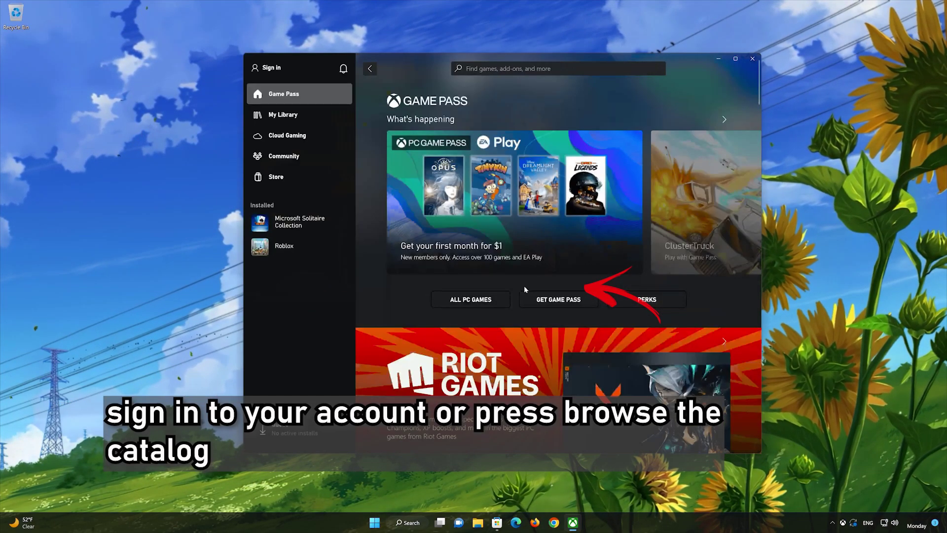
pyautogui.scroll(-10, 525, 289)
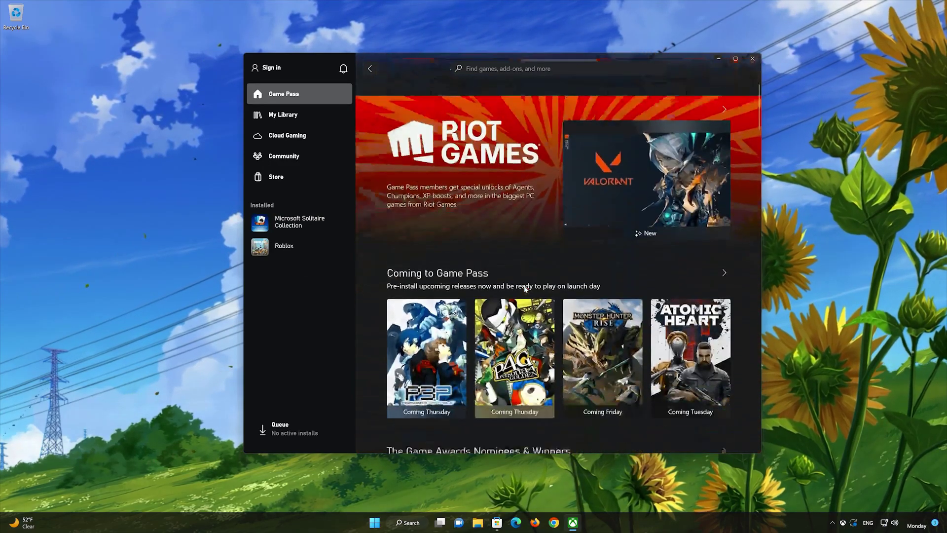
pyautogui.scroll(-5, 524, 289)
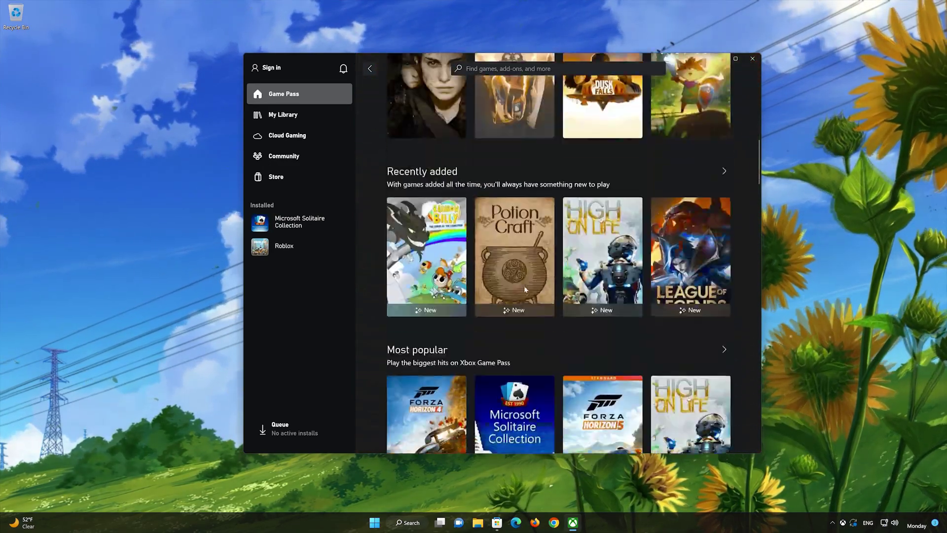
pyautogui.click(754, 59)
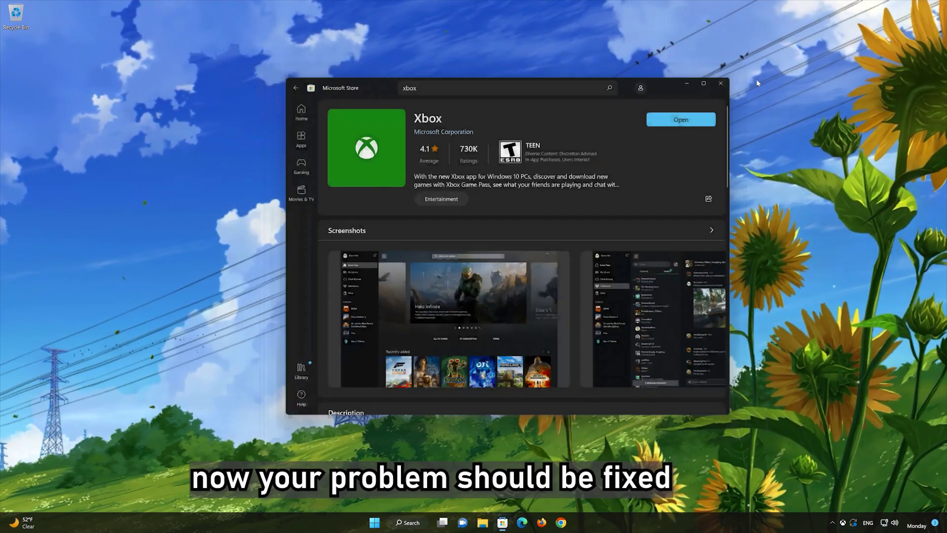
pyautogui.click(727, 84)
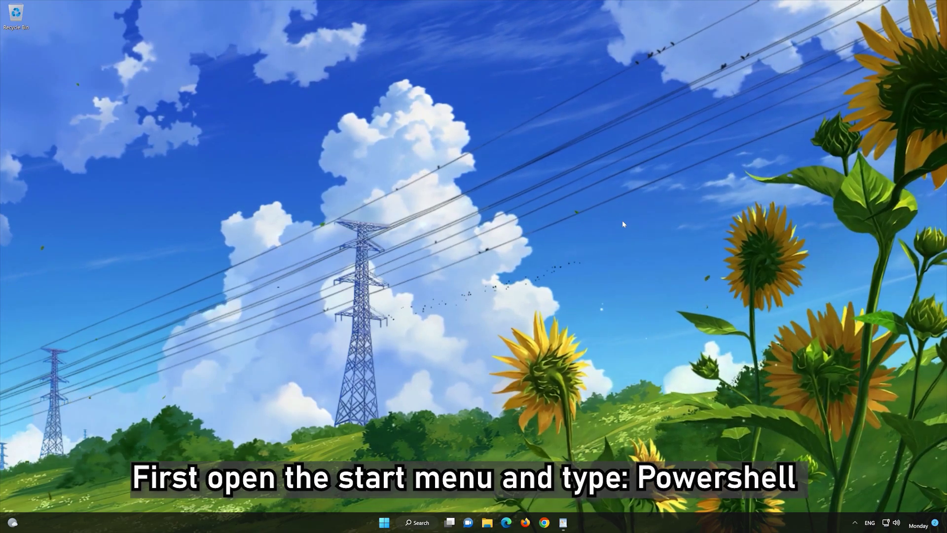
# Search for "powershell" and run PowerShell 7 (x64) as administrator, allowing it to make changes to the device.
pyautogui.click(383, 526)
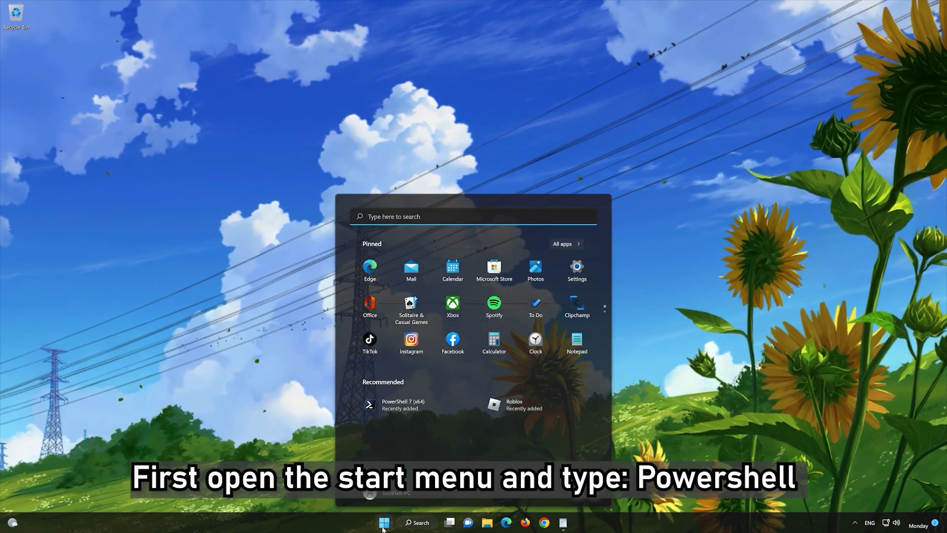
pyautogui.write('p')
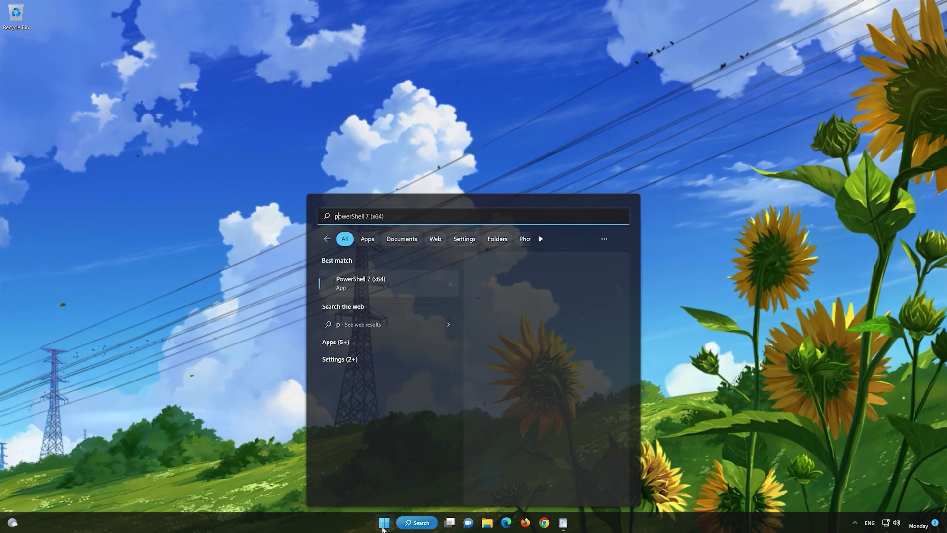
pyautogui.write('owershell')
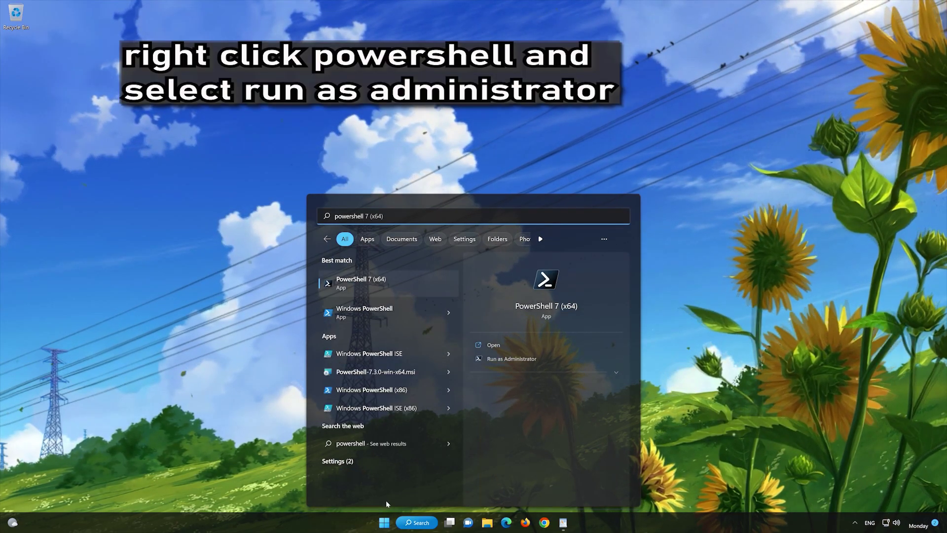
pyautogui.rightClick(403, 284)
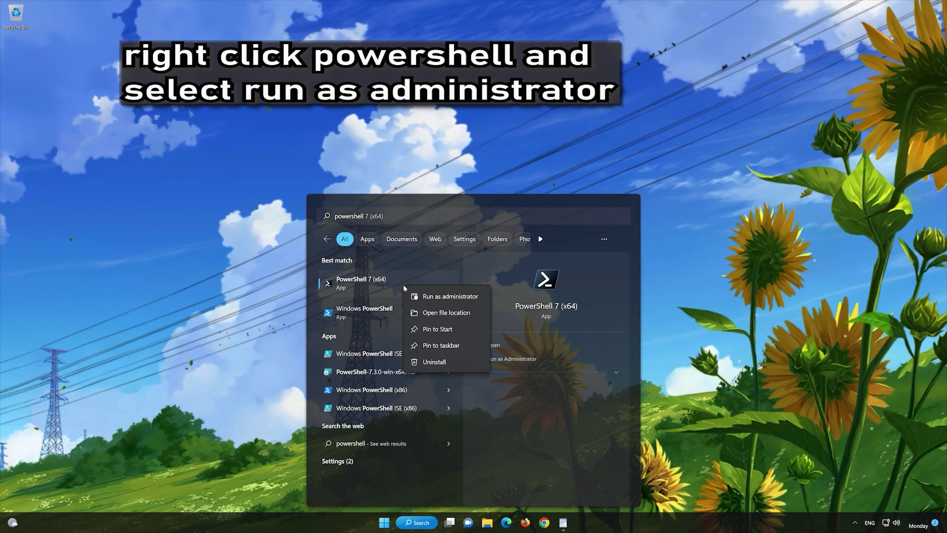
pyautogui.click(458, 297)
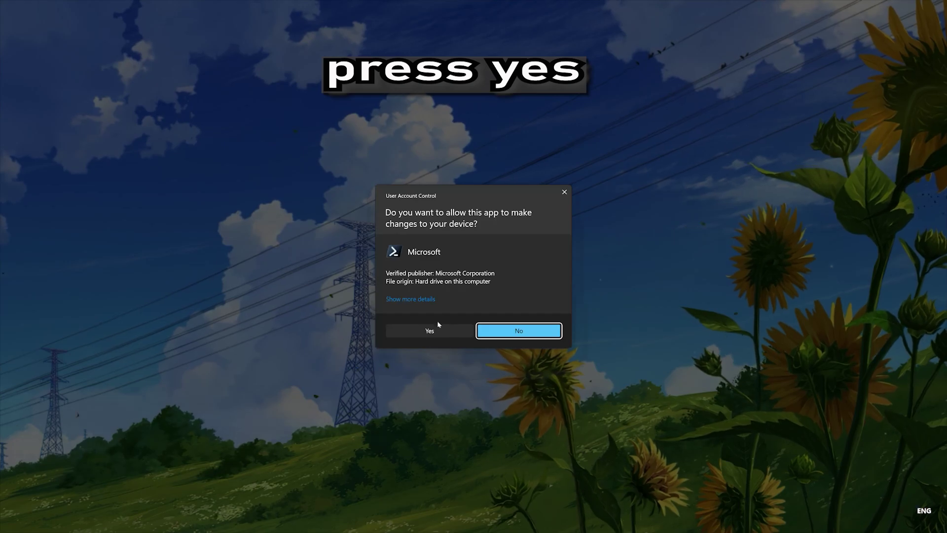
pyautogui.click(428, 330)
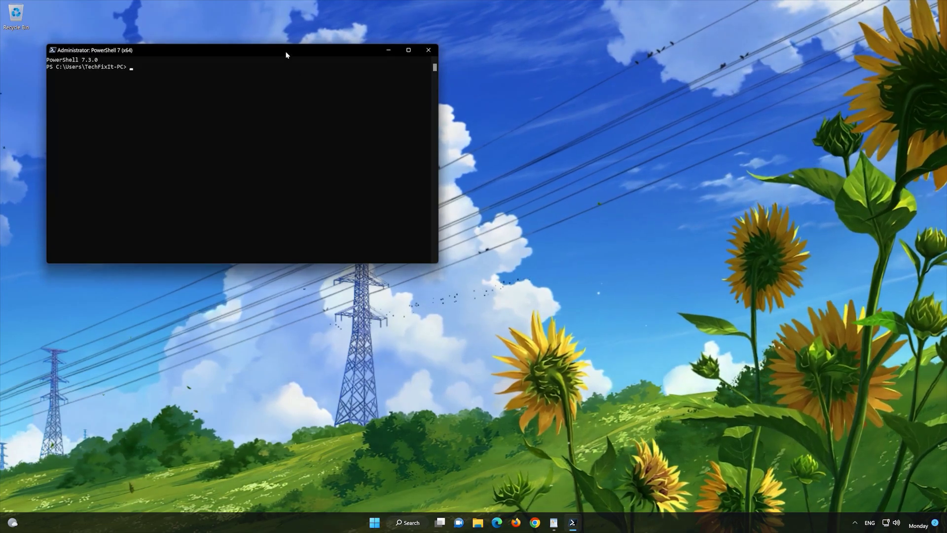
pyautogui.moveTo(285, 53); pyautogui.dragTo(551, 112)
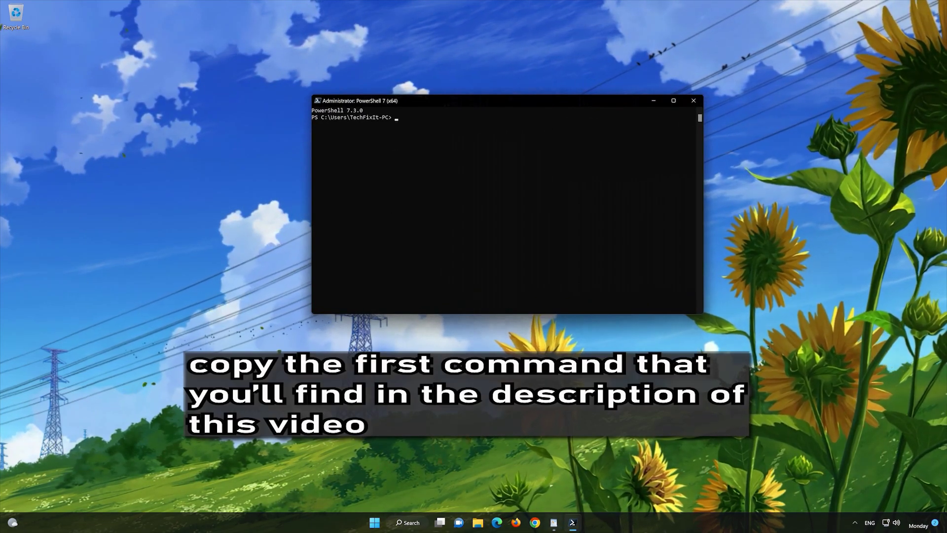
# Switch to the WordPad document, copy the first command, Get-AppXPackage *WindowsStore* -AllUsers with its Foreach part, and minimize the document.
pyautogui.hotkey('alt', 'Tab')
pyautogui.moveTo(579, 153); pyautogui.dragTo(371, 144)
pyautogui.rightClick(388, 147)
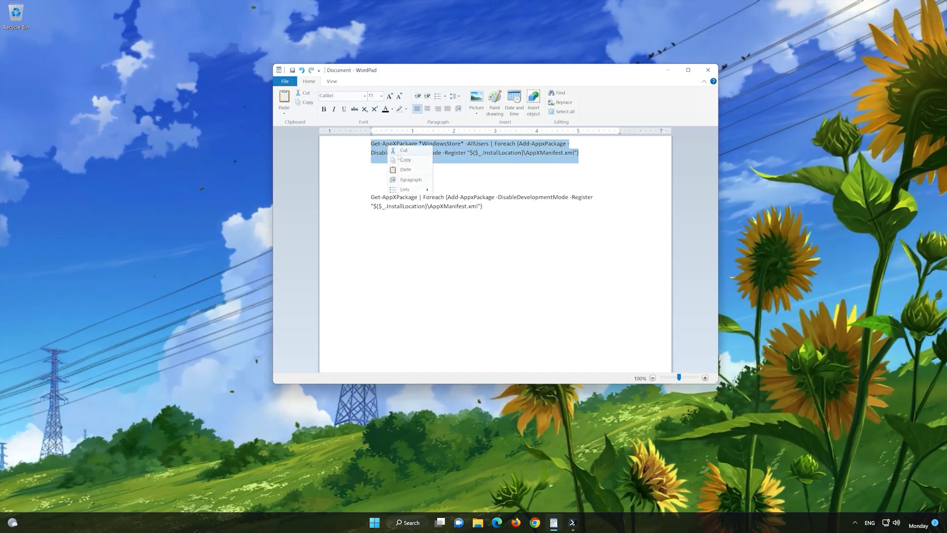
pyautogui.click(406, 160)
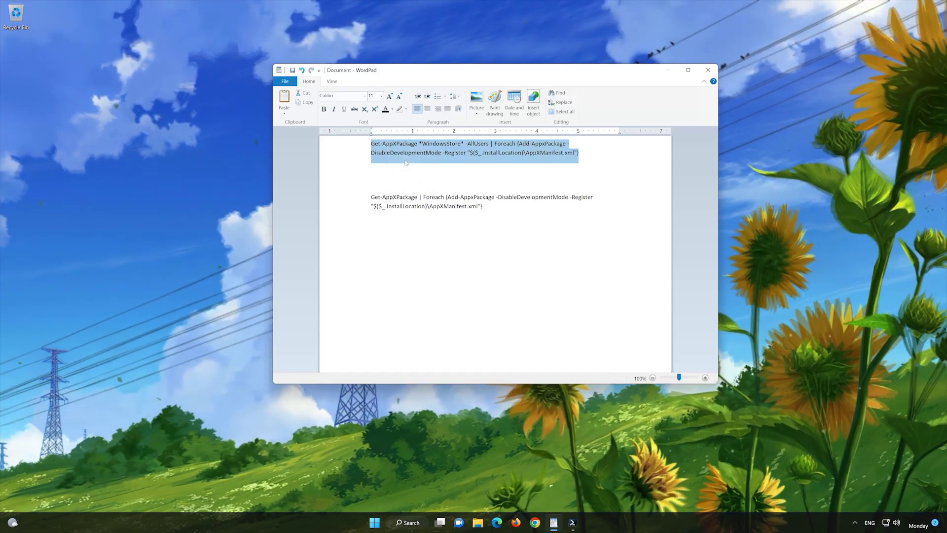
pyautogui.click(670, 71)
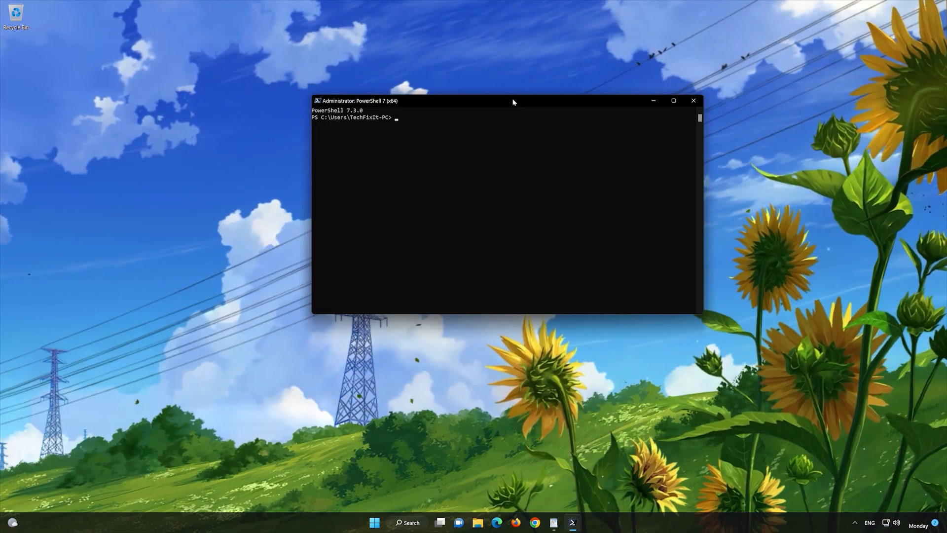
# Paste the copied *WindowsStore* command into the administrator PowerShell window and run it.
pyautogui.rightClick(513, 102)
pyautogui.moveTo(540, 165)
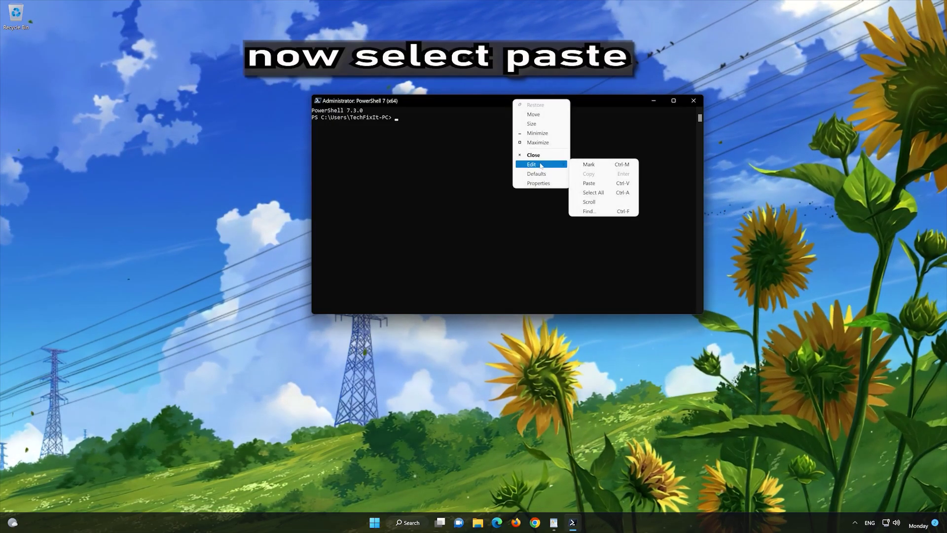
pyautogui.click(615, 182)
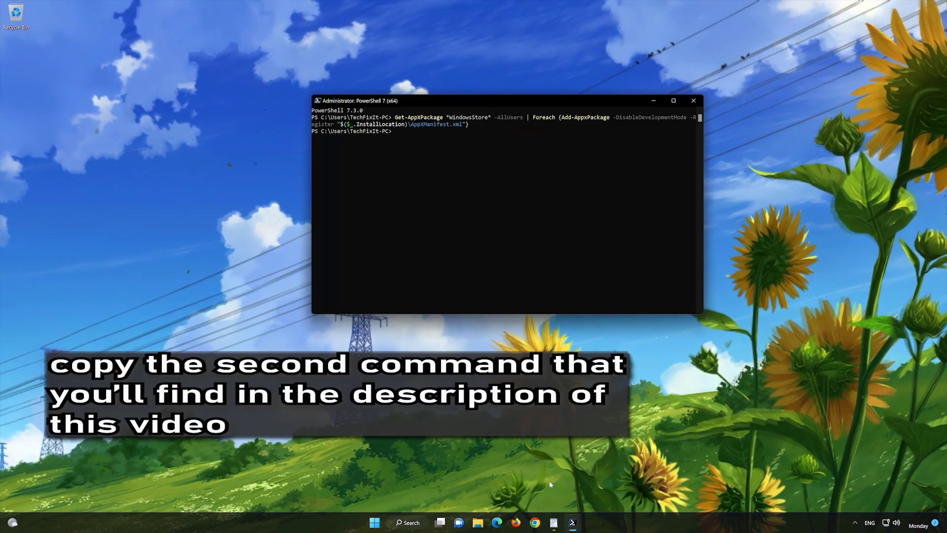
# Reopen the WordPad document, copy the second command, Get-AppXPackage | Foreach {Add-AppxPackage -DisableDevelopmentMode -Register ...}, and minimize the document.
pyautogui.click(554, 522)
pyautogui.moveTo(482, 206); pyautogui.dragTo(371, 196)
pyautogui.rightClick(392, 199)
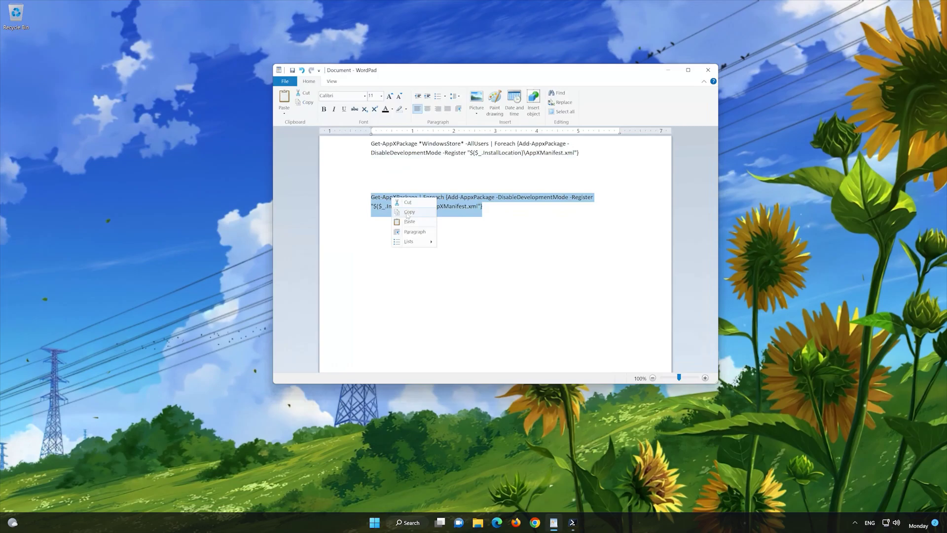
pyautogui.click(407, 217)
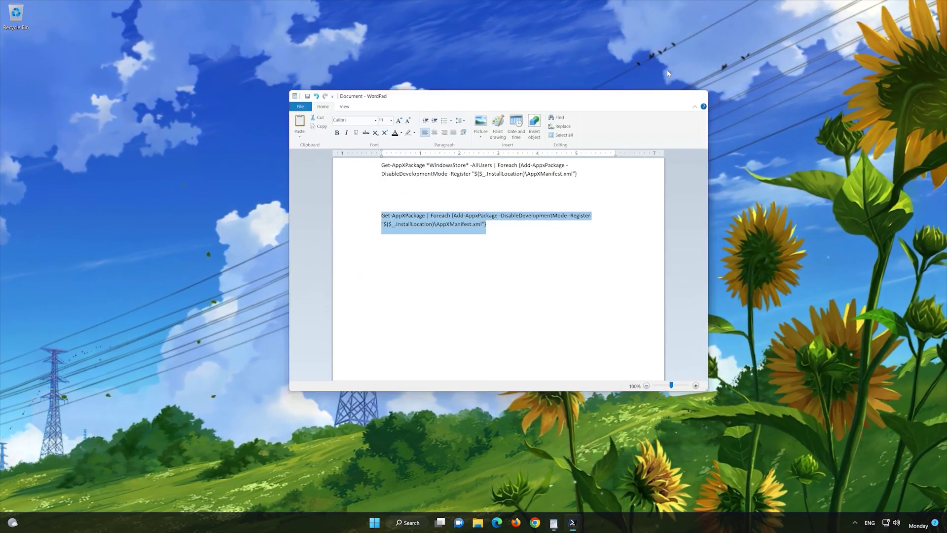
pyautogui.click(668, 72)
# Paste and run the copied command that re-registers all app packages in PowerShell, and close the session with exit.
pyautogui.rightClick(431, 99)
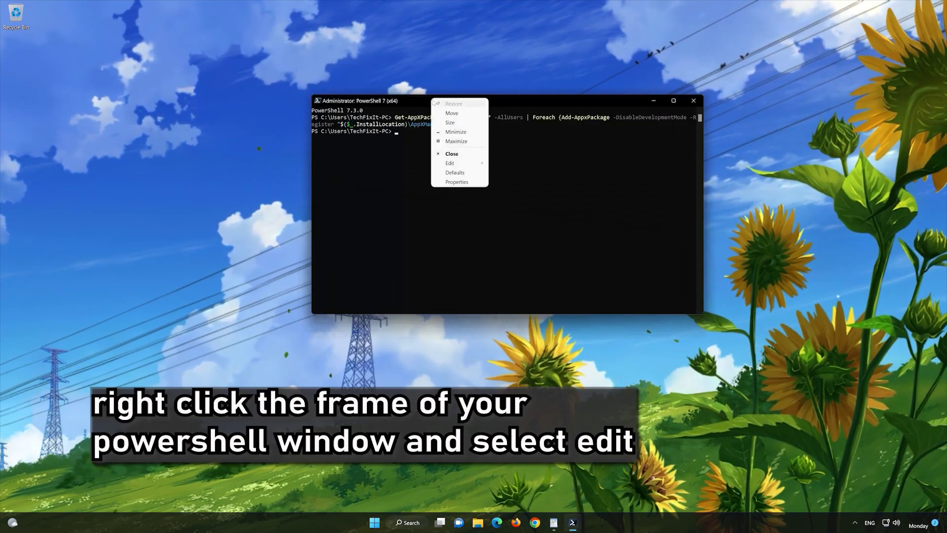
pyautogui.moveTo(459, 167)
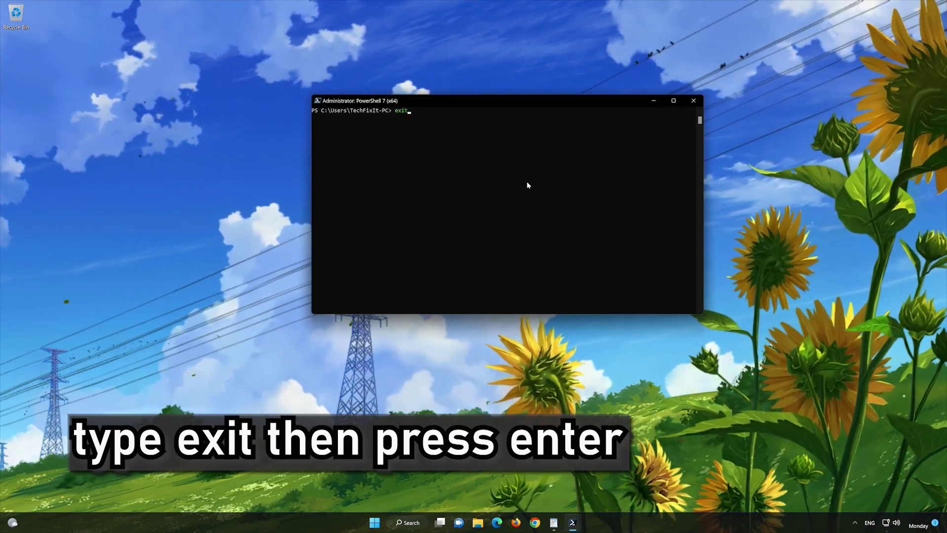
pyautogui.press('Return')
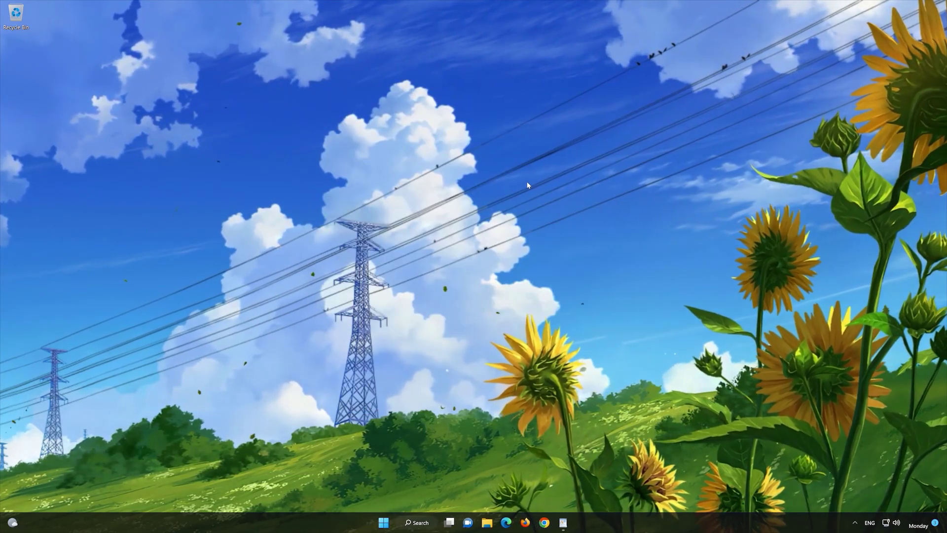
# Search for Microsoft Store, pin it to the taskbar, and open the Store from there.
pyautogui.click(384, 523)
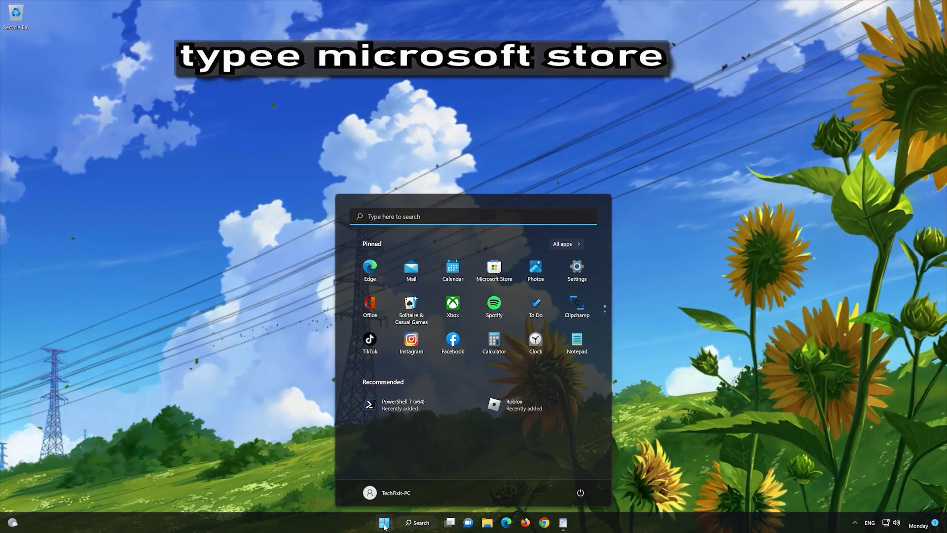
pyautogui.write('mi')
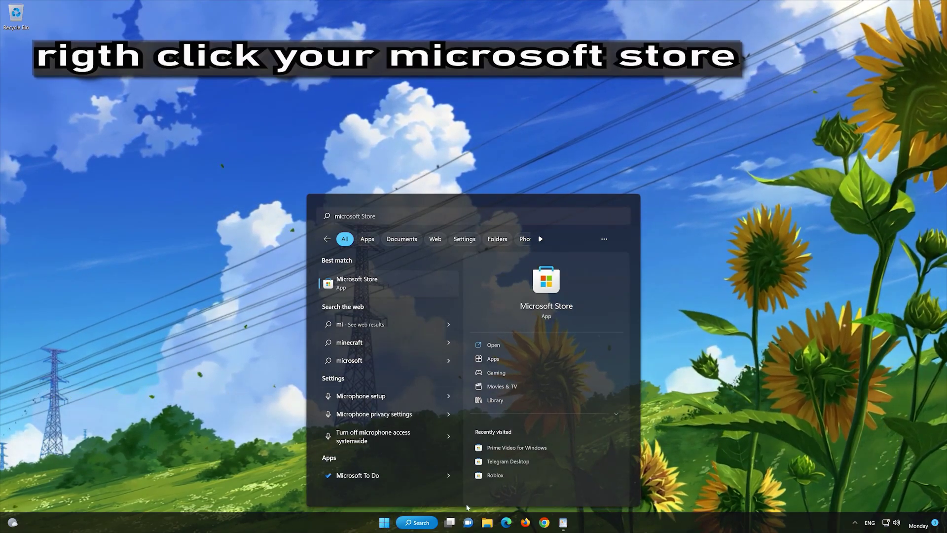
pyautogui.rightClick(434, 286)
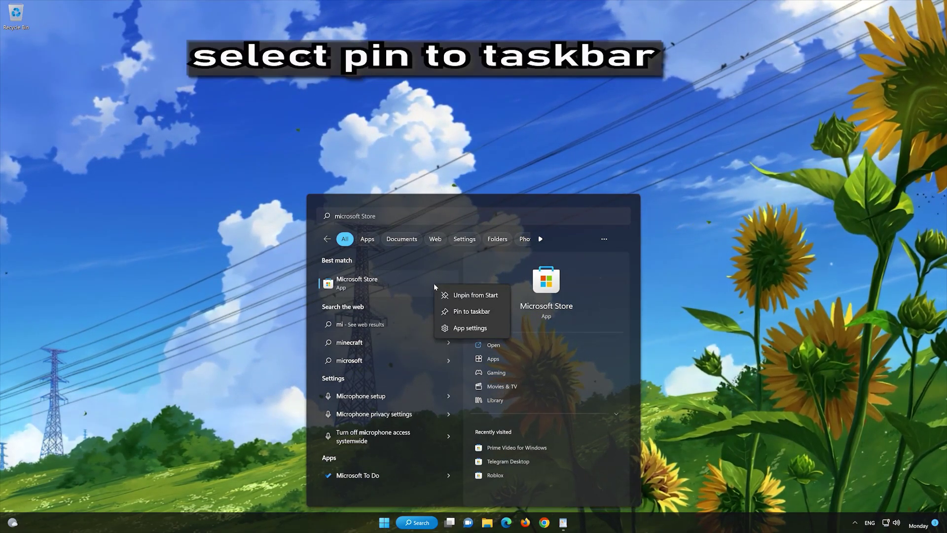
pyautogui.click(475, 311)
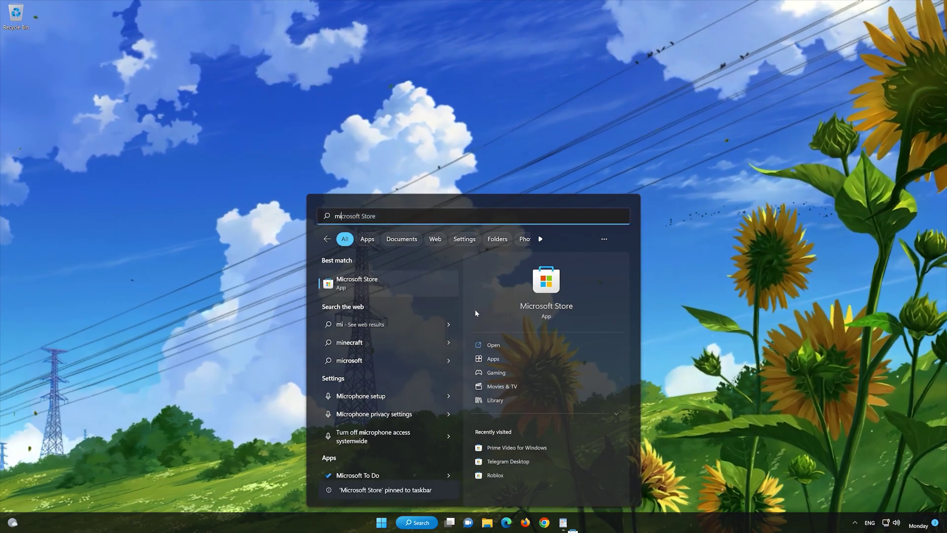
pyautogui.click(694, 316)
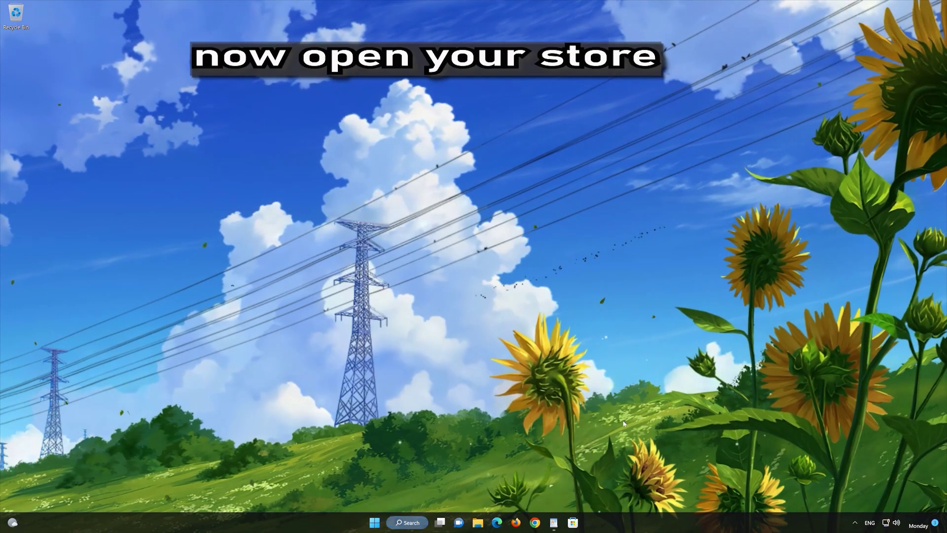
pyautogui.click(573, 523)
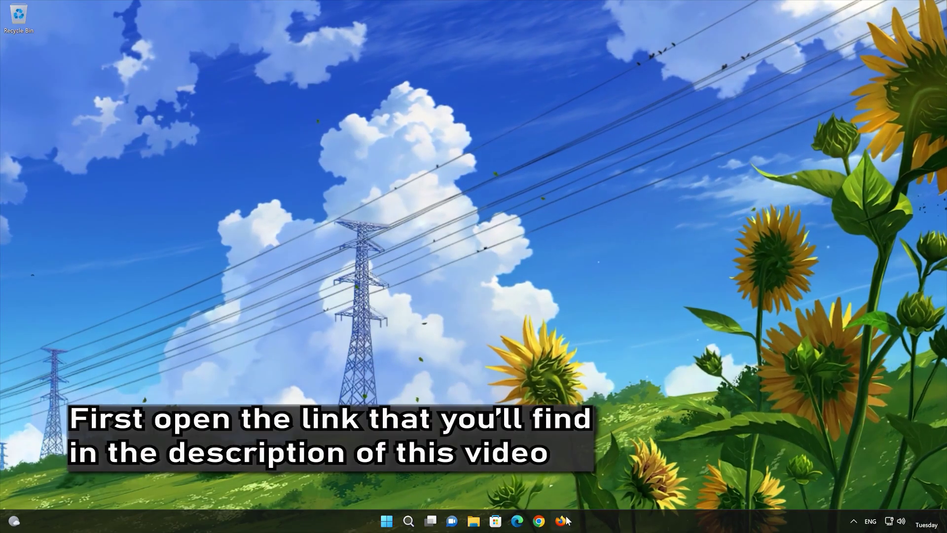
pyautogui.click(560, 520)
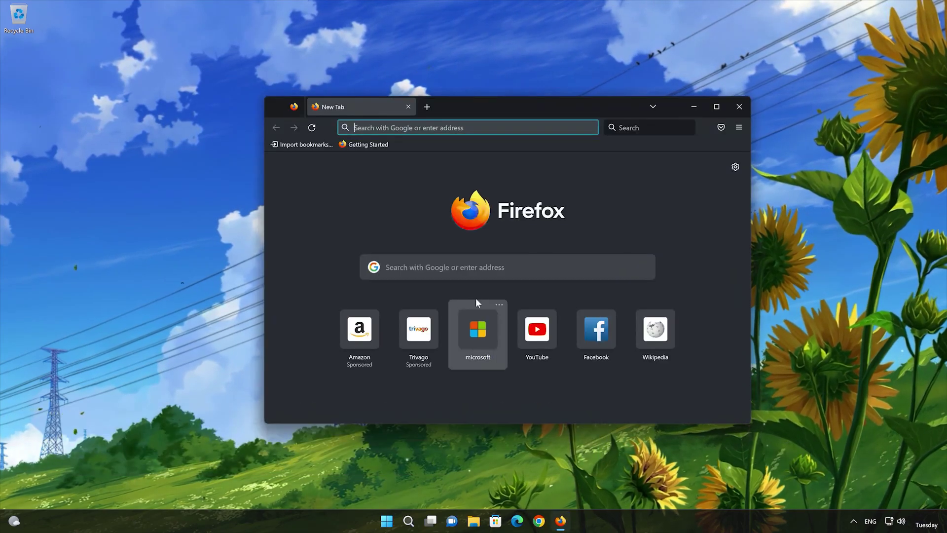
pyautogui.rightClick(442, 126)
pyautogui.click(466, 212)
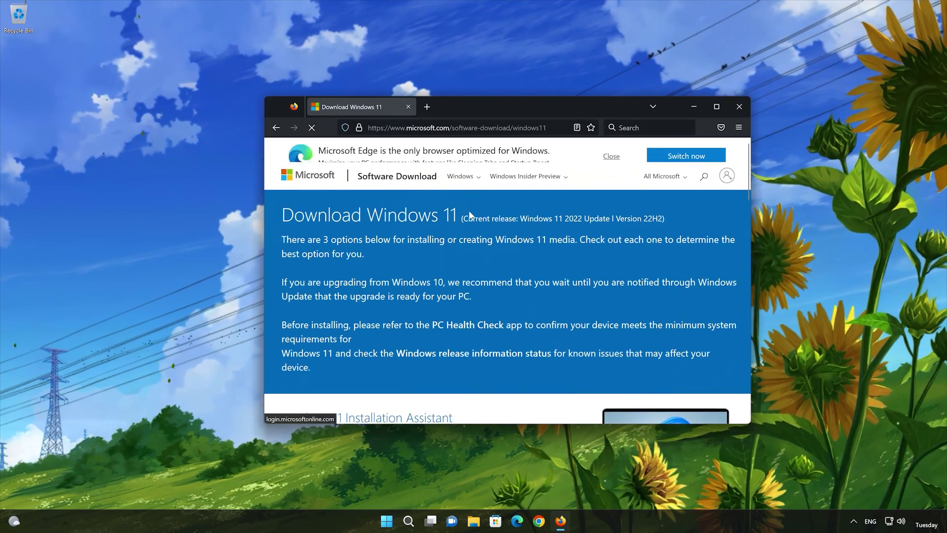
pyautogui.scroll(-10, 468, 215)
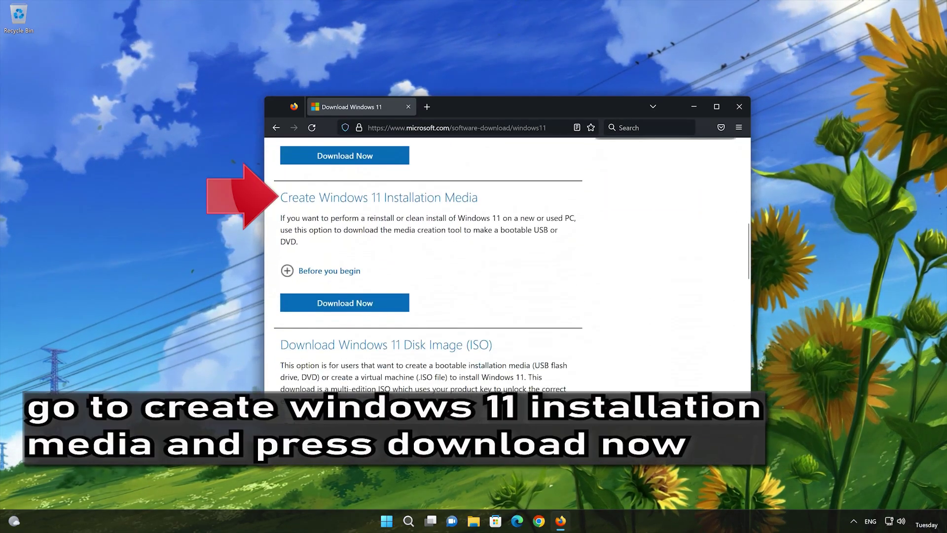
pyautogui.click(360, 304)
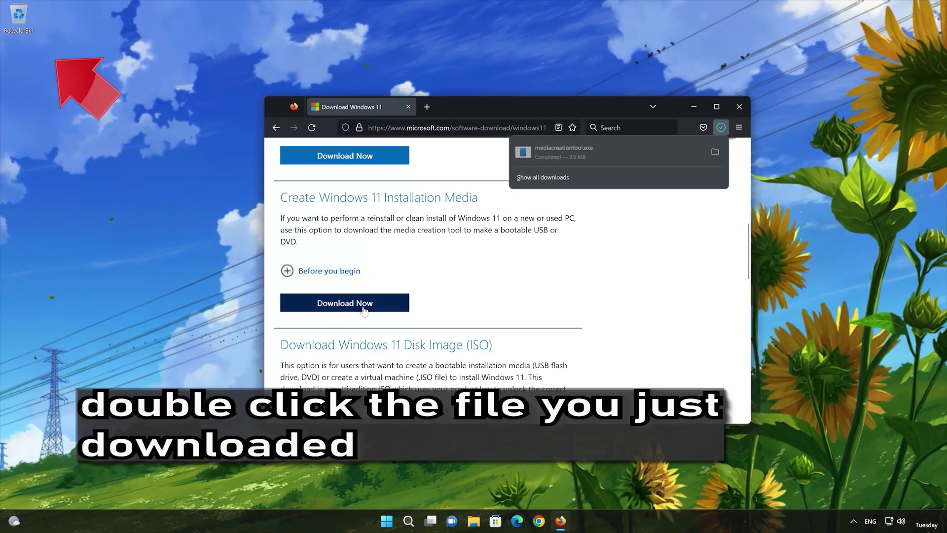
pyautogui.click(737, 107)
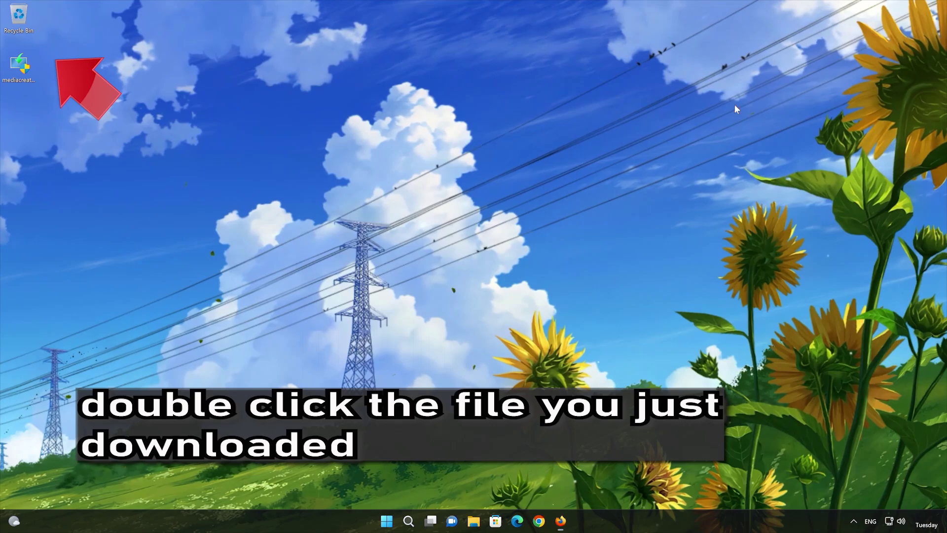
# Run the downloaded mediacreationtool with permission to make changes, accept its license terms, and proceed with the recommended language and edition.
pyautogui.doubleClick(19, 78)
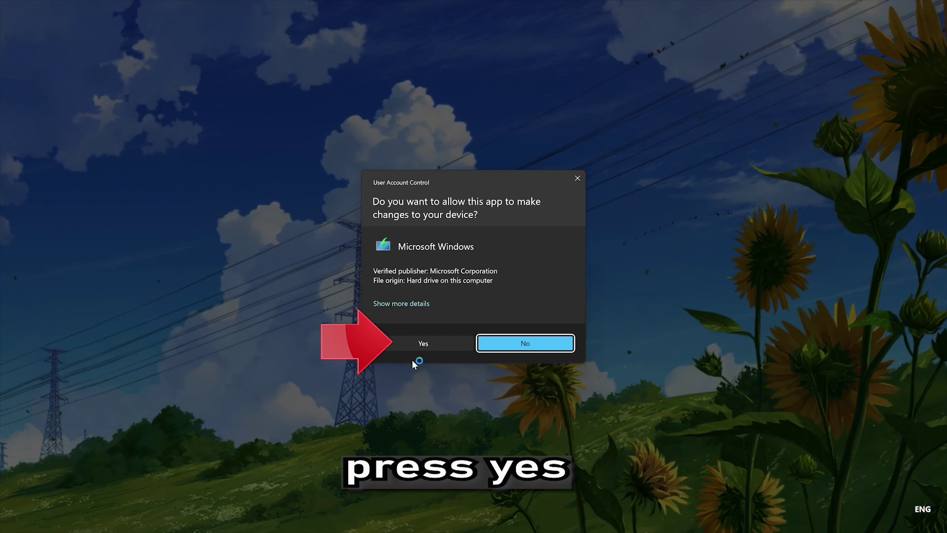
pyautogui.click(418, 345)
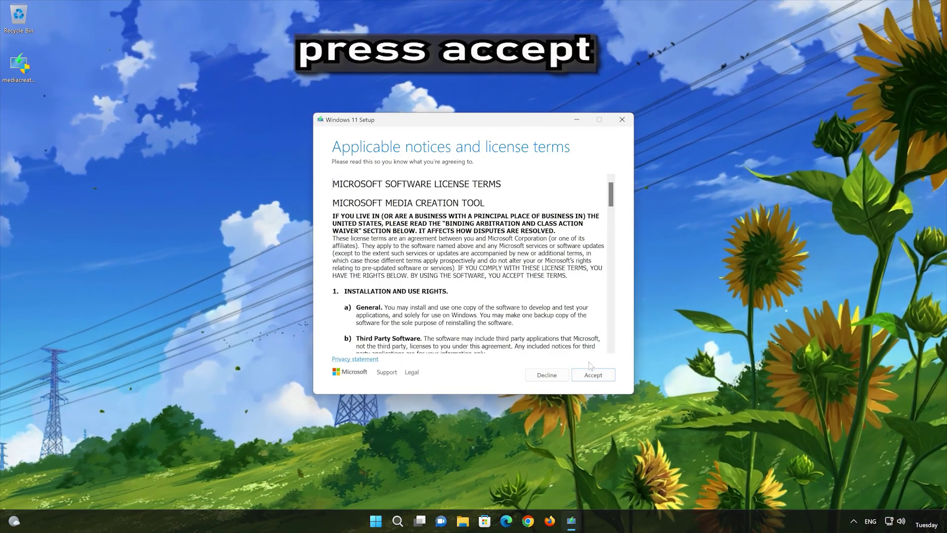
pyautogui.click(598, 377)
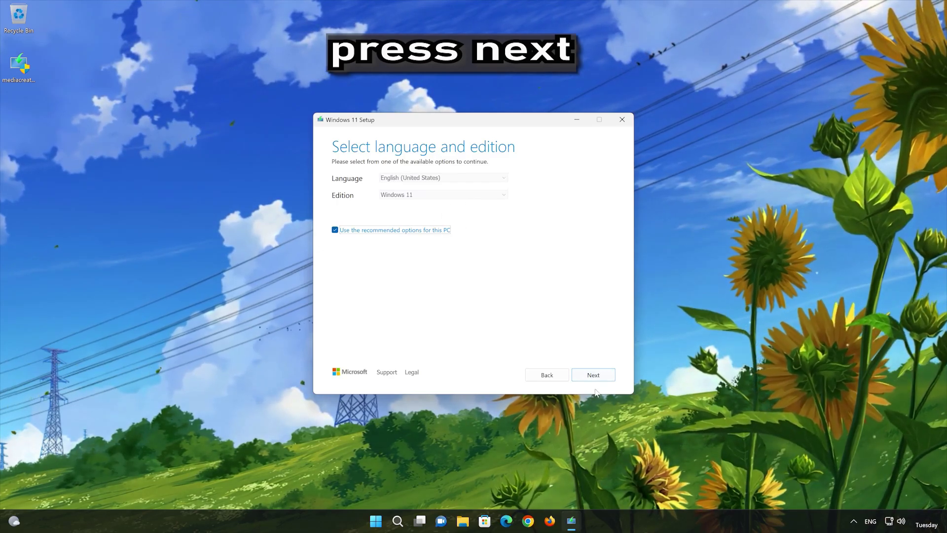
pyautogui.click(607, 381)
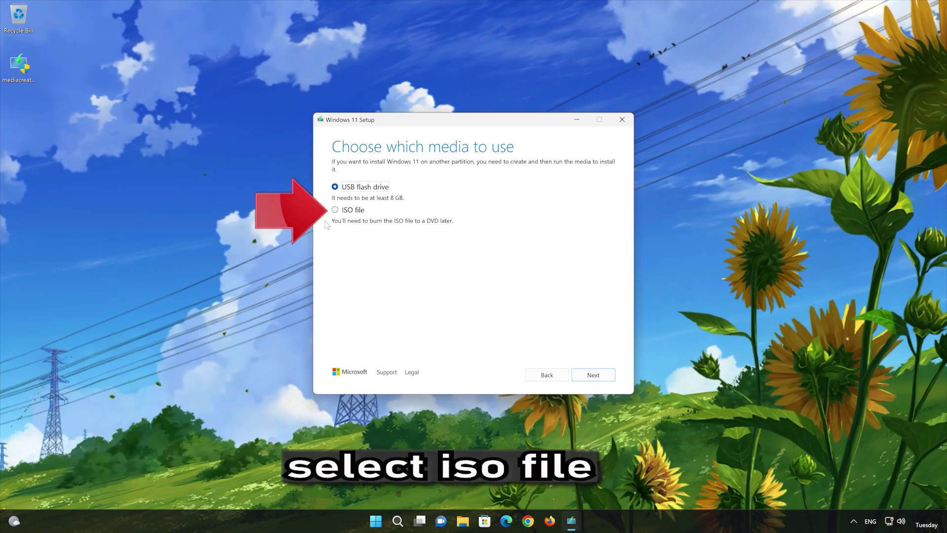
# Choose ISO file as the media, save it to the Desktop as Windows 11, and finish the media creation setup.
pyautogui.click(334, 209)
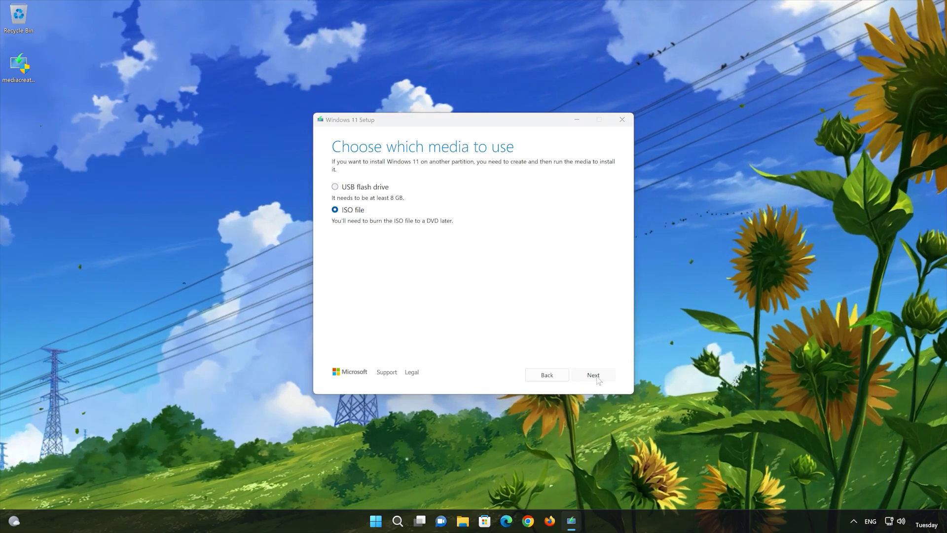
pyautogui.click(593, 374)
pyautogui.press('End')
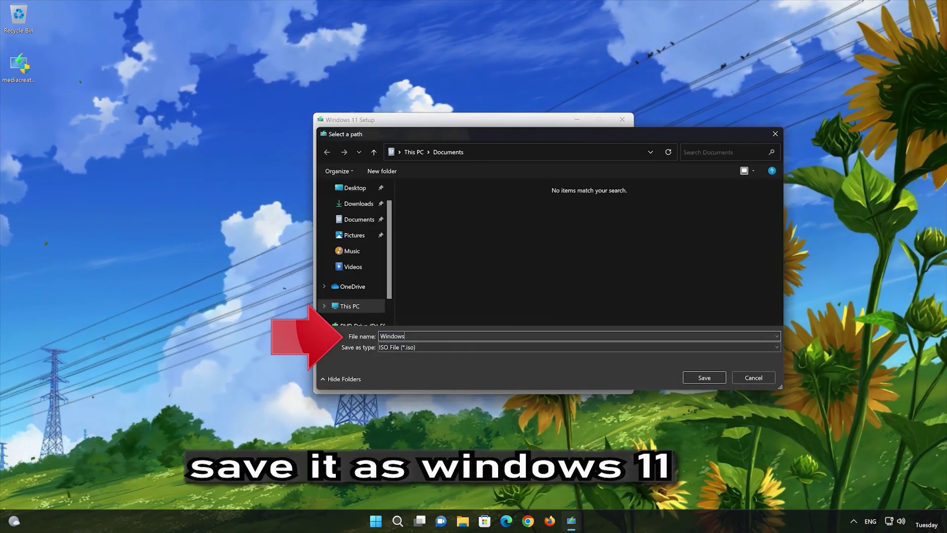
pyautogui.write('11')
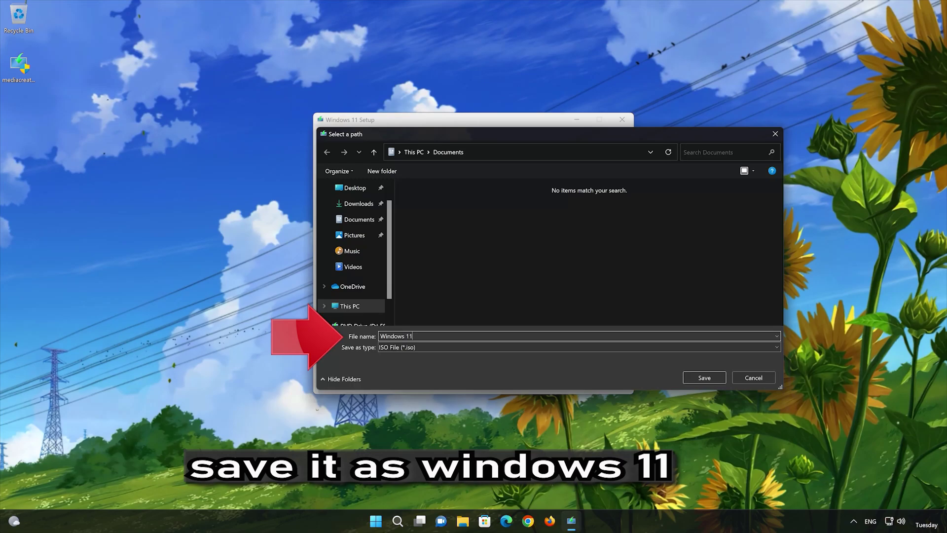
pyautogui.click(356, 188)
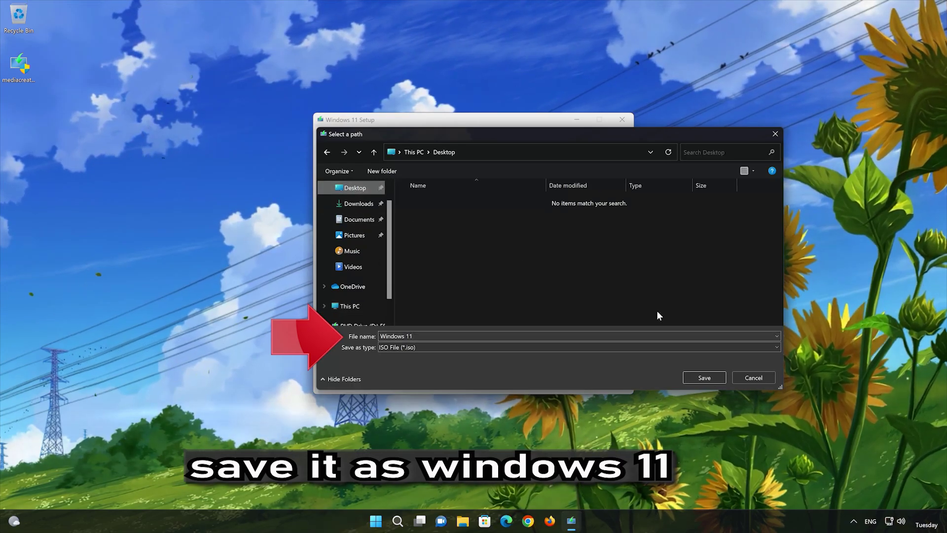
pyautogui.click(712, 375)
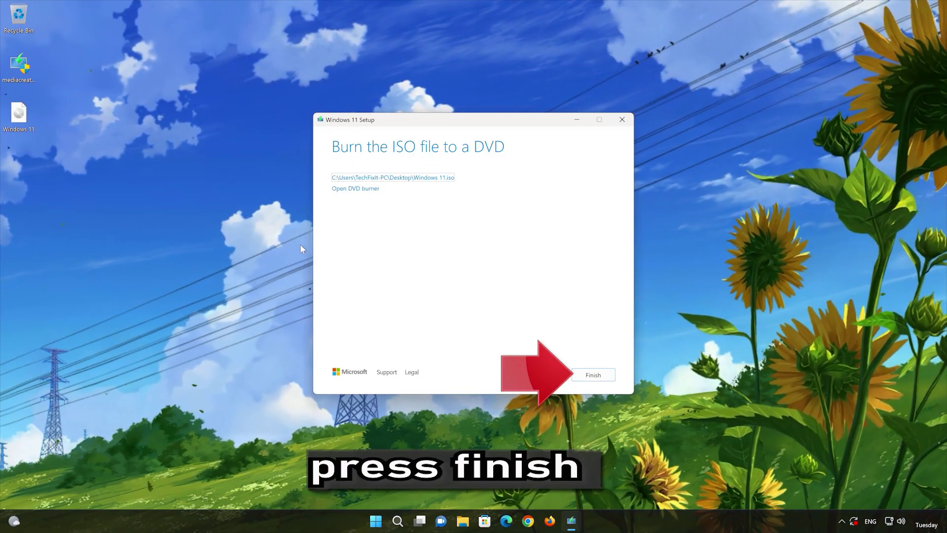
pyautogui.click(593, 375)
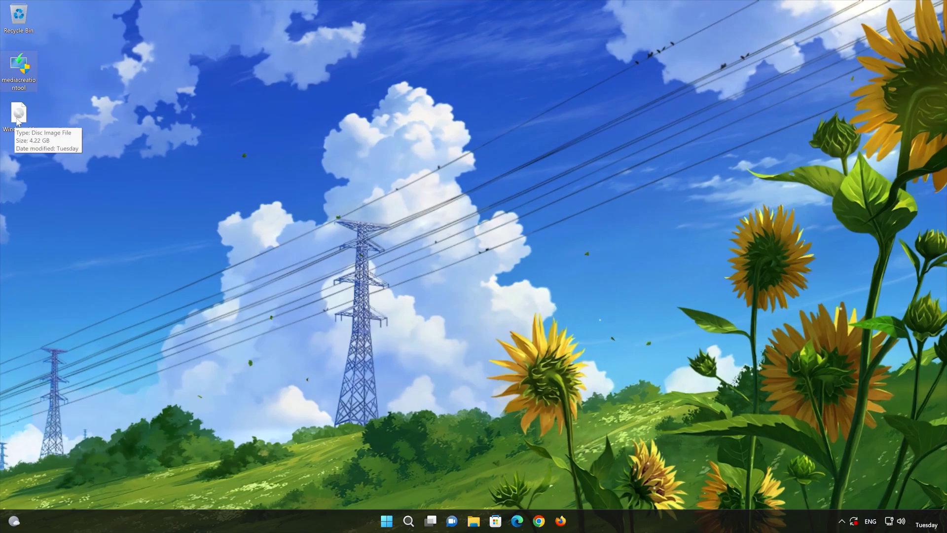
# Open the Windows 11 disc image from the desktop, run its setup application with permission to make changes, and close the drive window.
pyautogui.click(17, 122)
pyautogui.doubleClick(17, 122)
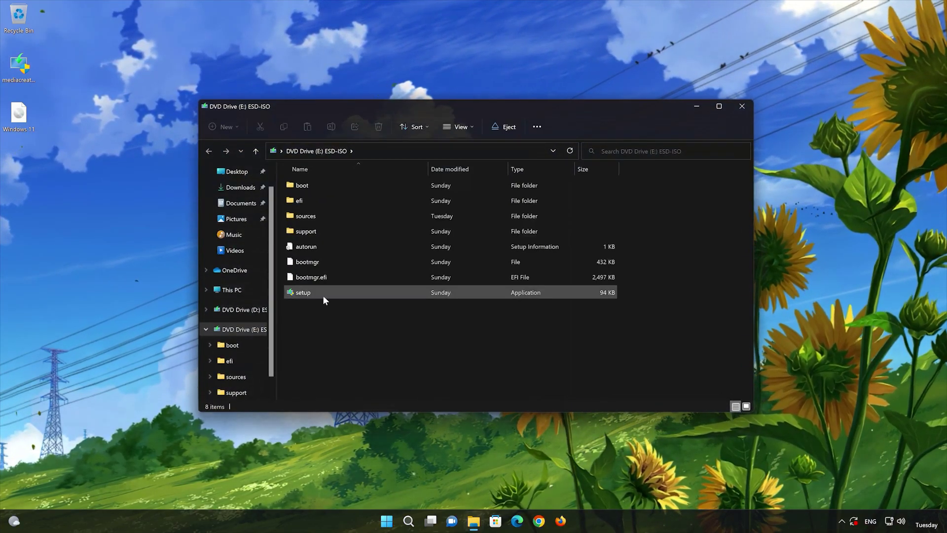
pyautogui.doubleClick(354, 292)
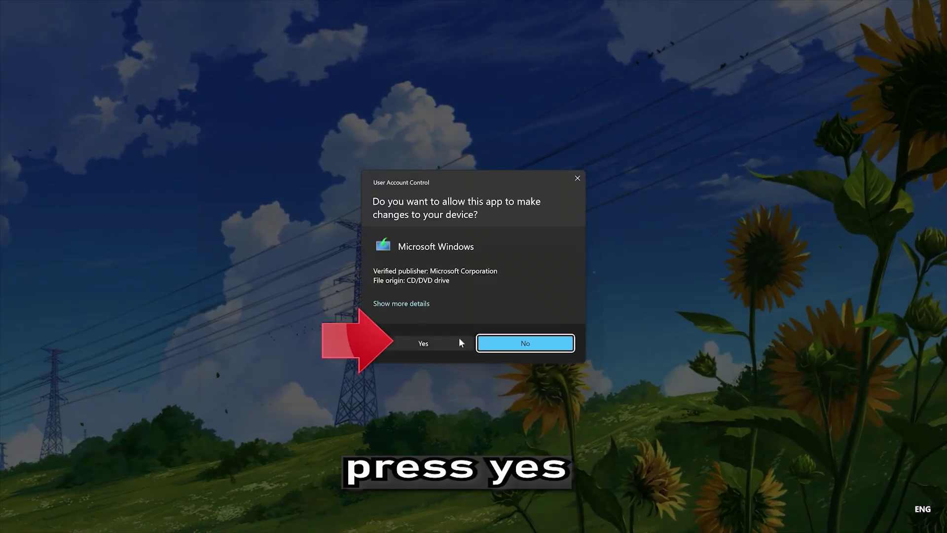
pyautogui.click(417, 343)
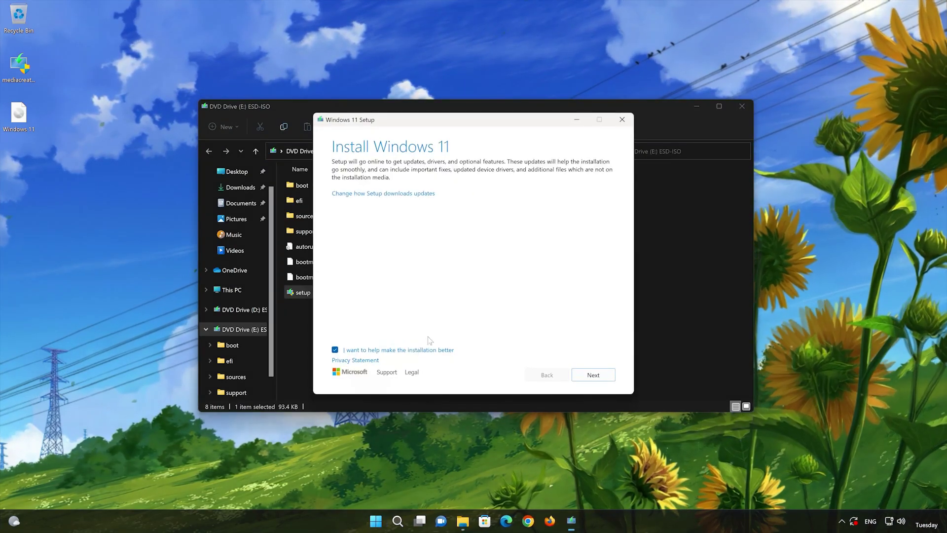
pyautogui.click(740, 107)
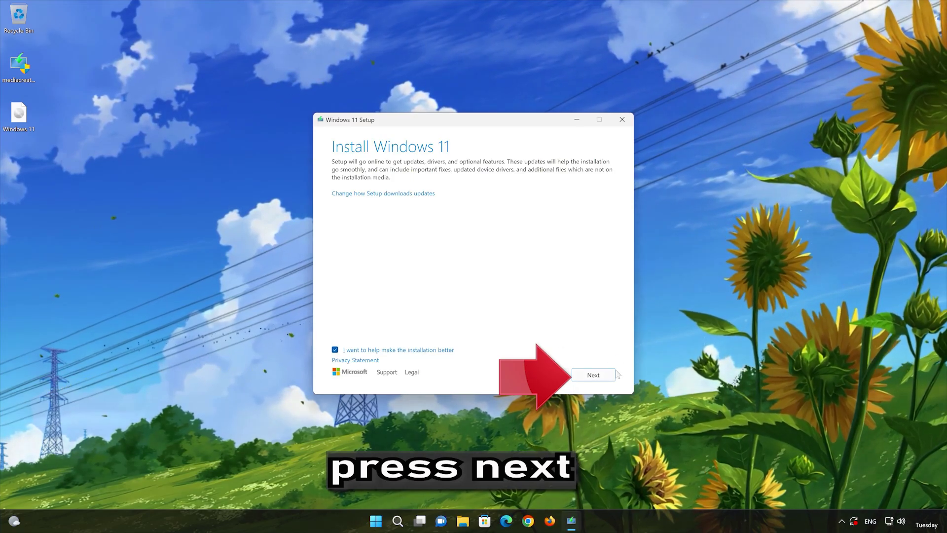
# Proceed through Windows 11 Setup, accept the license terms, and start installing Windows 11 Pro with personal files and apps kept.
pyautogui.click(597, 378)
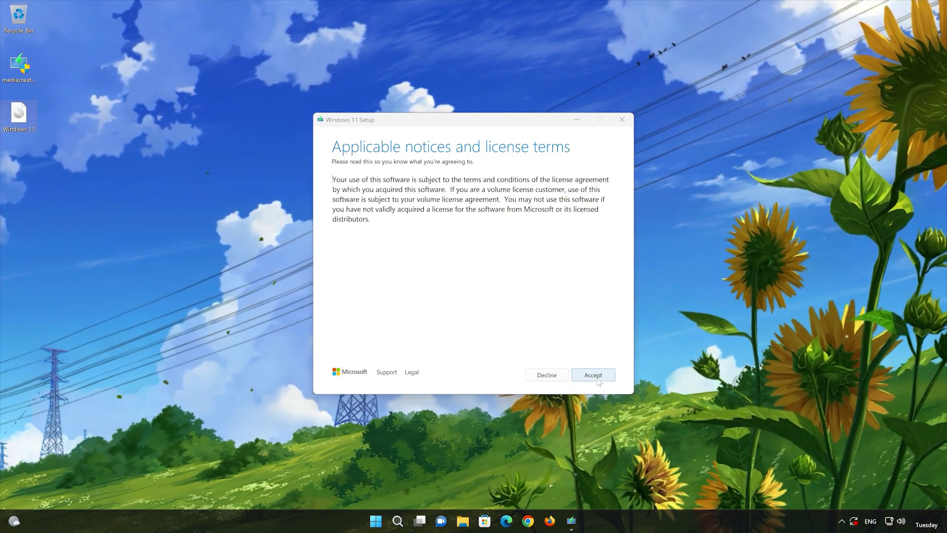
pyautogui.click(596, 377)
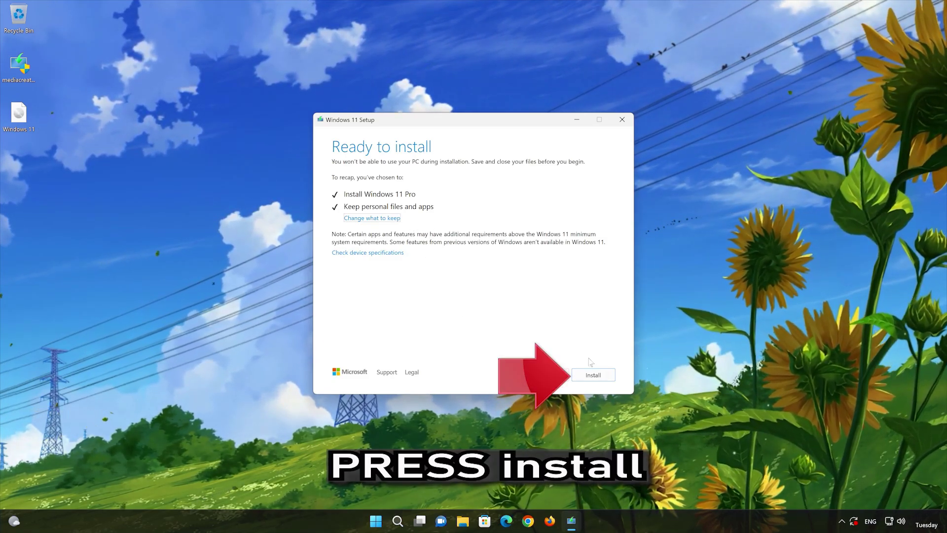
pyautogui.click(606, 377)
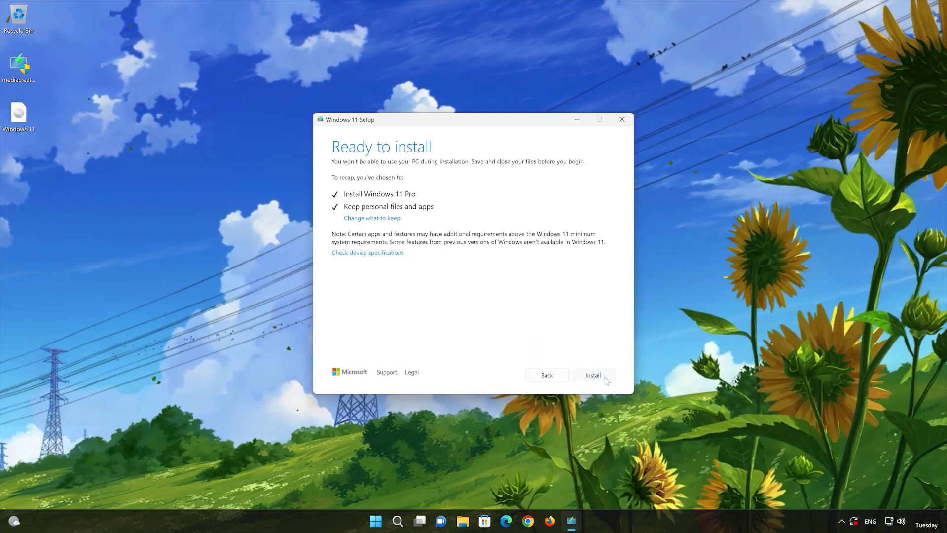